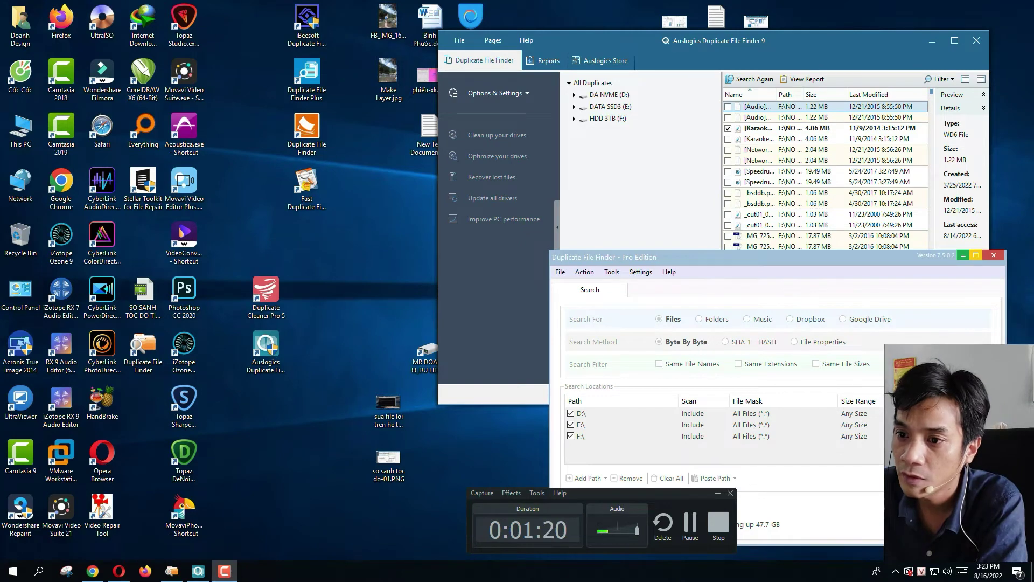
{"action": "left_click_drag", "start_coordinate": [259, 1], "coordinate": [332, 504]}
{"action": "left_click_drag", "start_coordinate": [319, 423], "coordinate": [255, 1]}
{"action": "left_click_drag", "start_coordinate": [142, 348], "coordinate": [266, 401]}
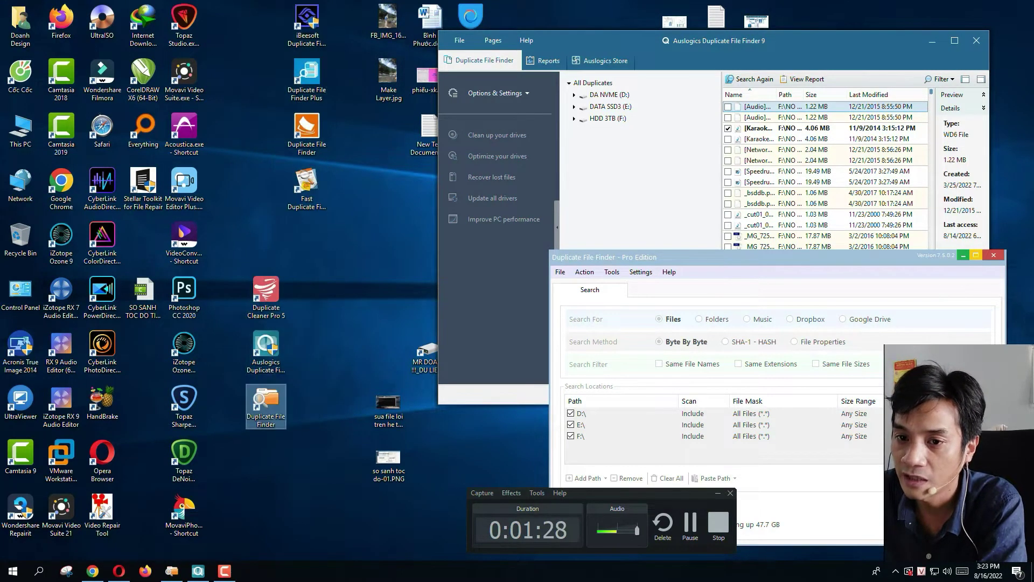
{"action": "left_click_drag", "start_coordinate": [257, 1], "coordinate": [344, 513]}
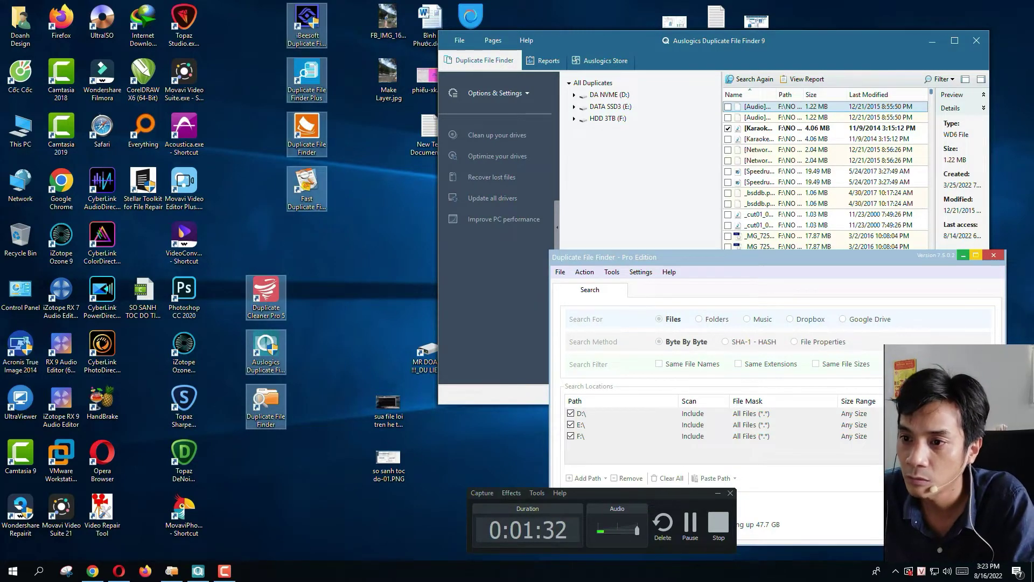
{"action": "left_click_drag", "start_coordinate": [338, 1], "coordinate": [227, 493]}
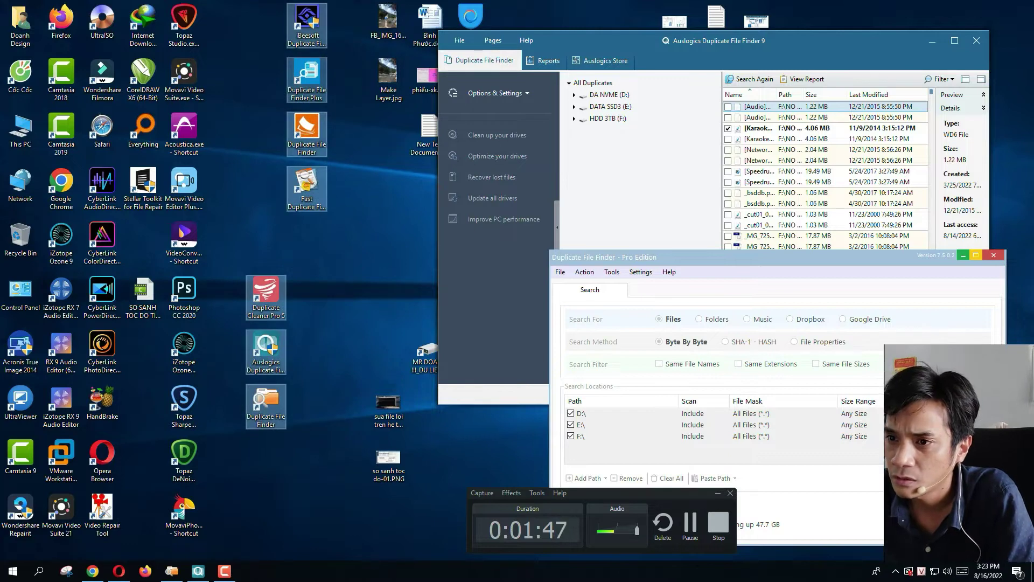
{"action": "left_click_drag", "start_coordinate": [345, 2], "coordinate": [225, 500]}
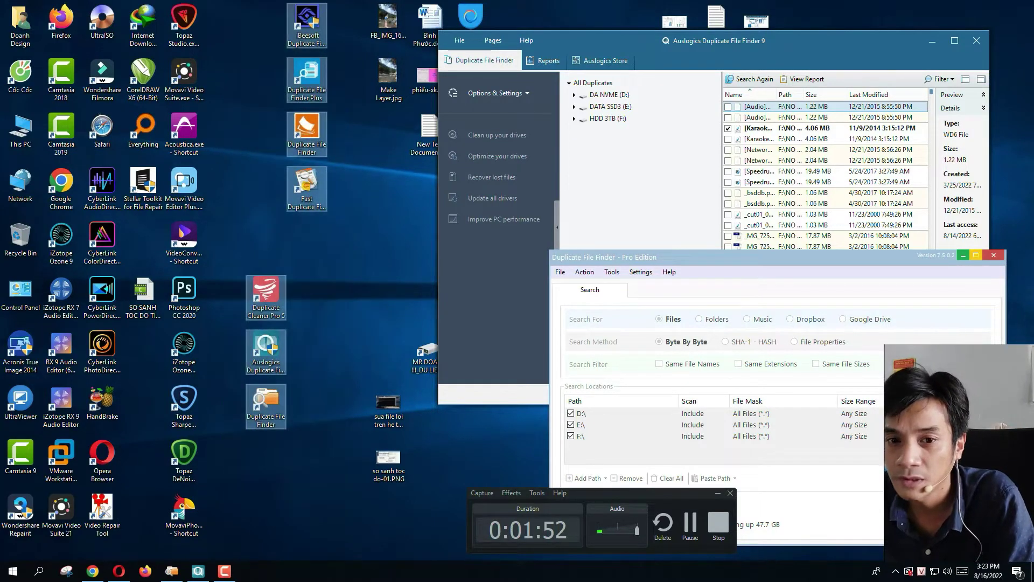
{"action": "left_click", "coordinate": [266, 297]}
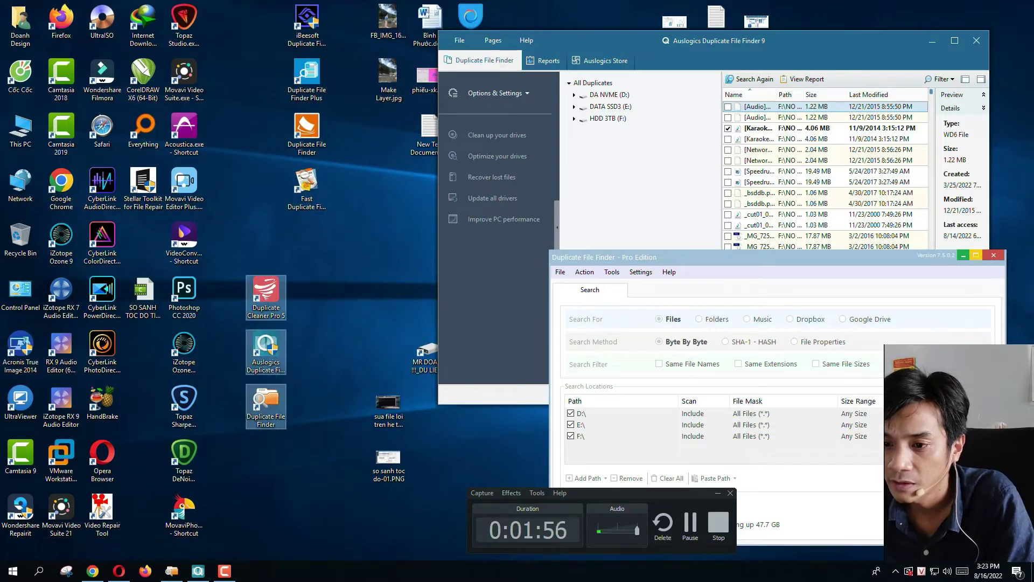
{"action": "left_click", "coordinate": [266, 350]}
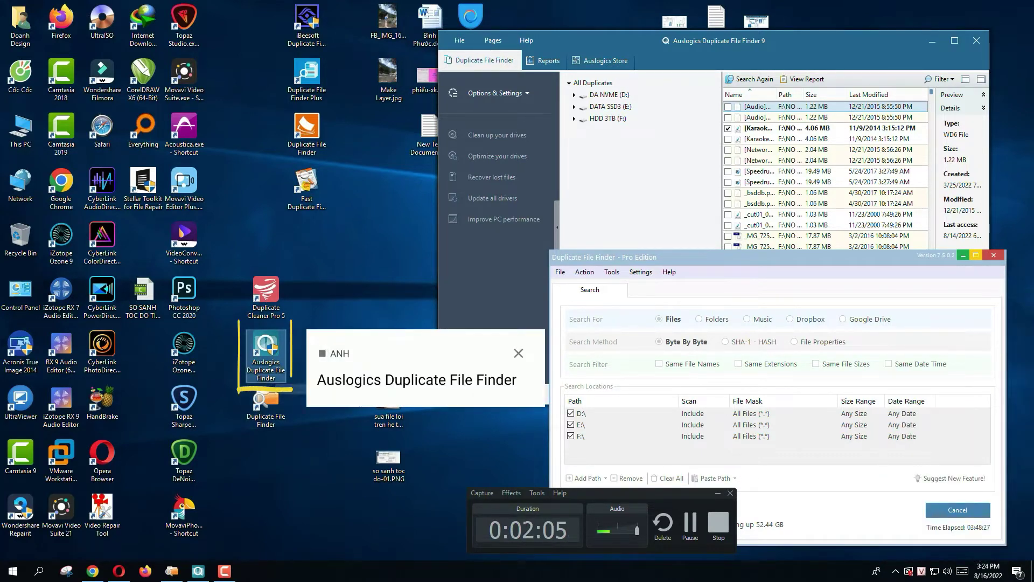
{"action": "left_click_drag", "start_coordinate": [265, 353], "coordinate": [347, 356]}
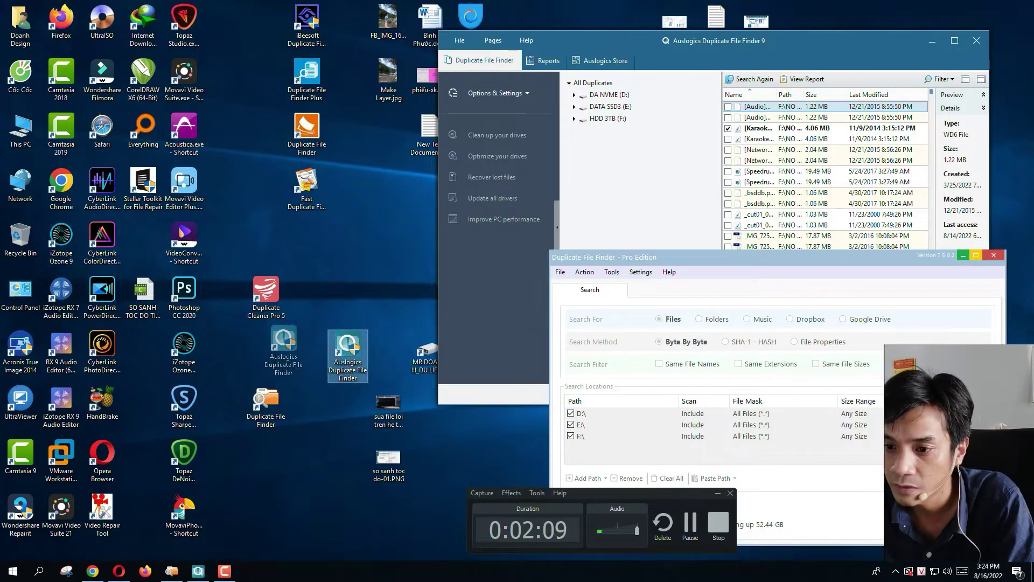
{"action": "left_click_drag", "start_coordinate": [262, 350], "coordinate": [265, 353]}
Step: Switch between the Auslogics Duplicate File Finder 9 and Duplicate File Finder - Pro Edition windows to view each scan
{"action": "left_click", "coordinate": [641, 161]}
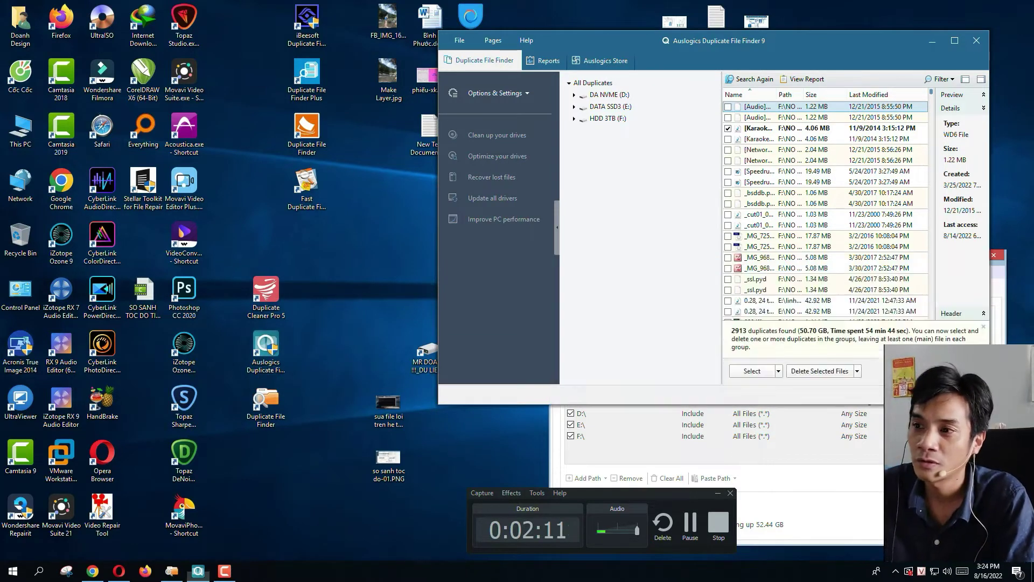
{"action": "key", "text": "alt+Tab"}
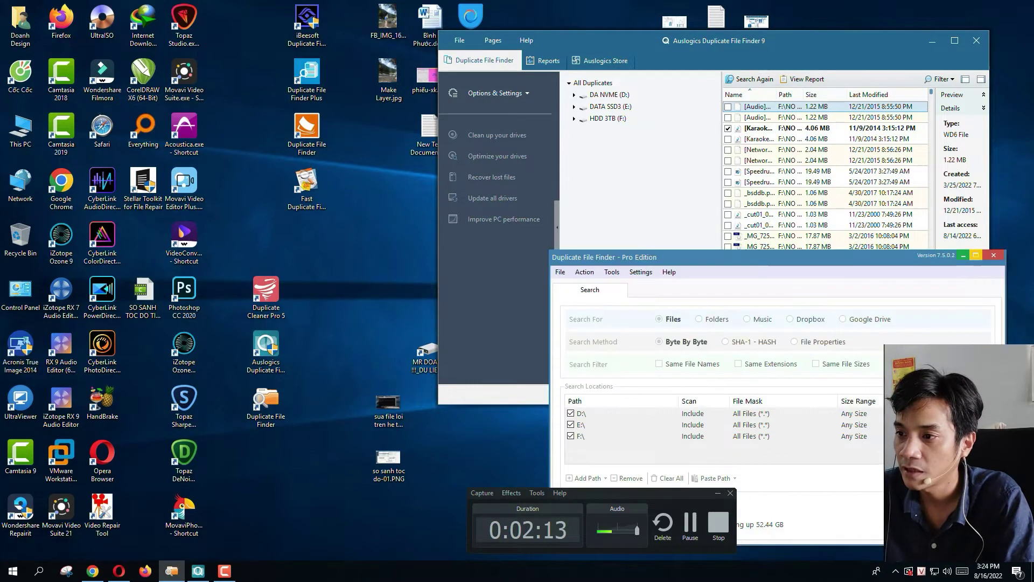
{"action": "key", "text": "alt+Tab"}
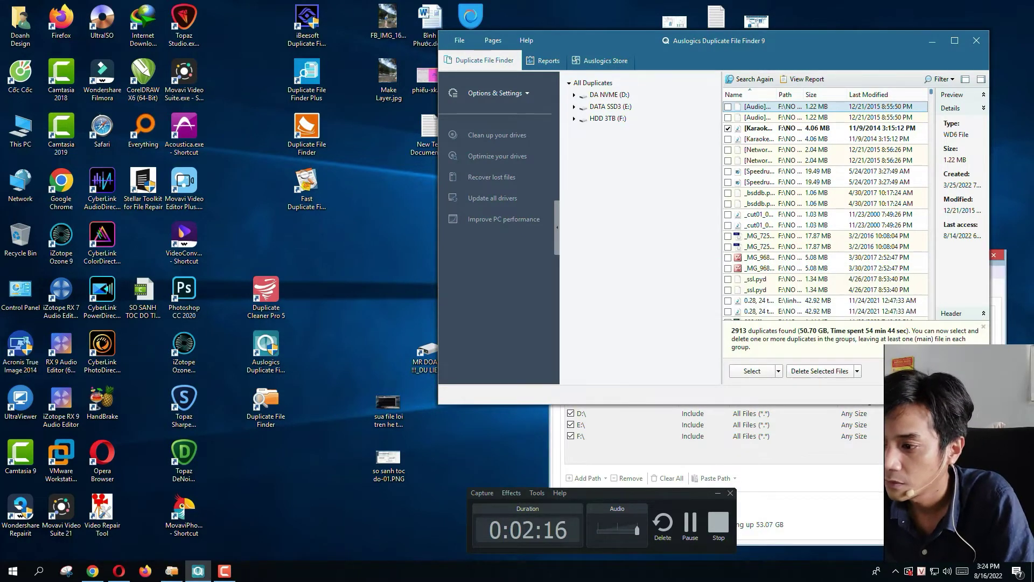
{"action": "key", "text": "alt+Tab"}
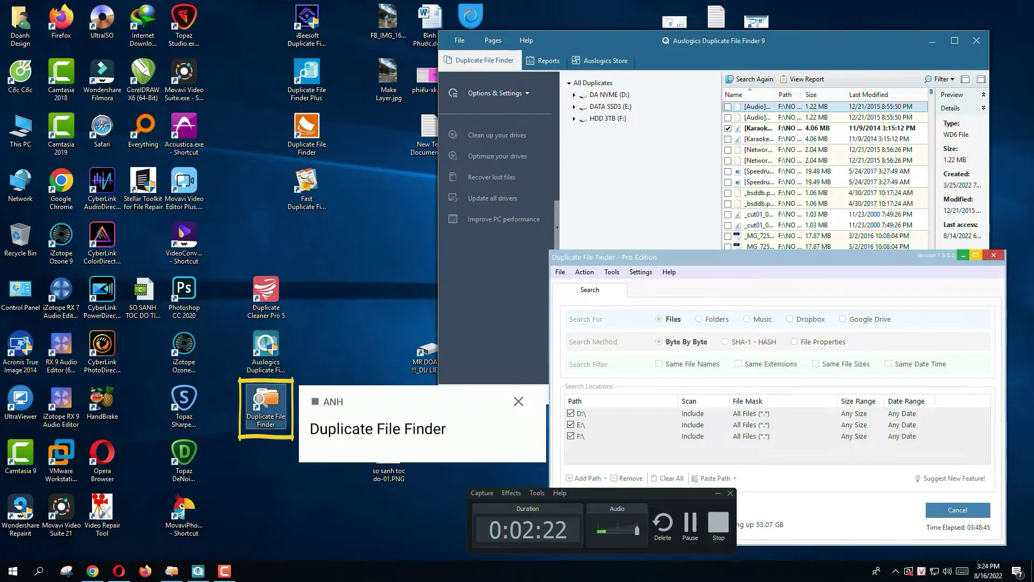
{"action": "left_click_drag", "start_coordinate": [231, 345], "coordinate": [322, 466]}
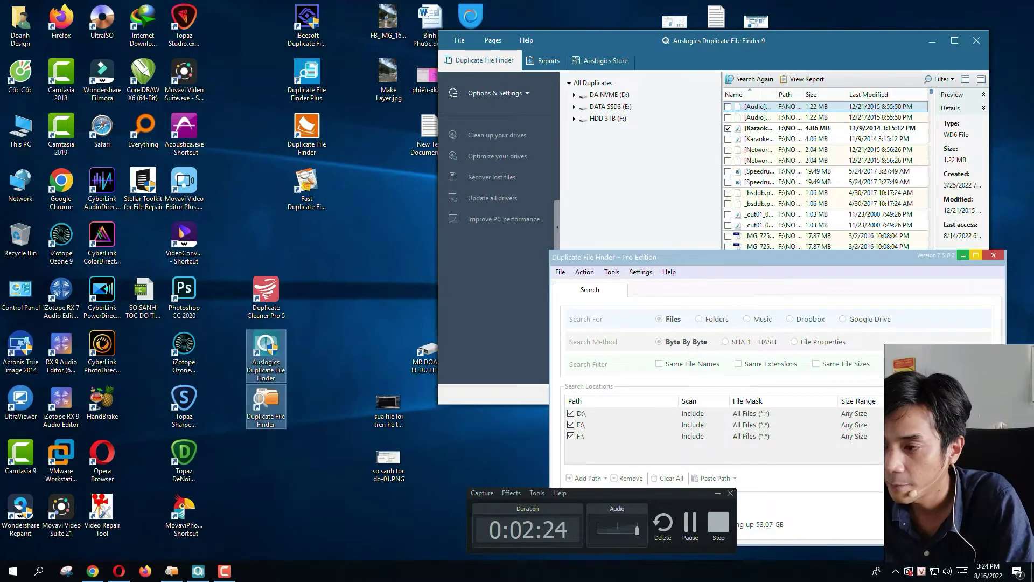
{"action": "left_click", "coordinate": [266, 296]}
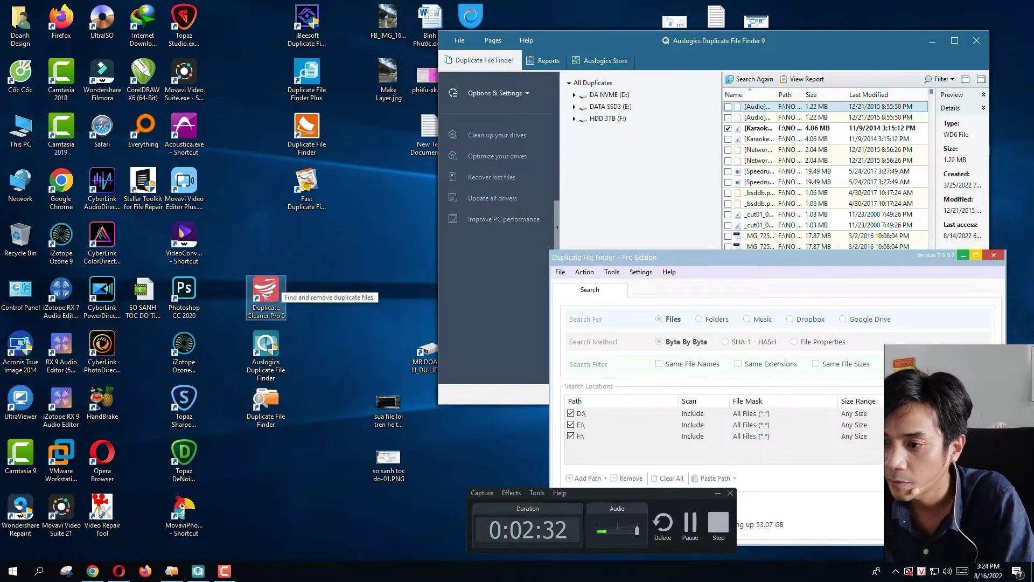
{"action": "key", "text": "Down"}
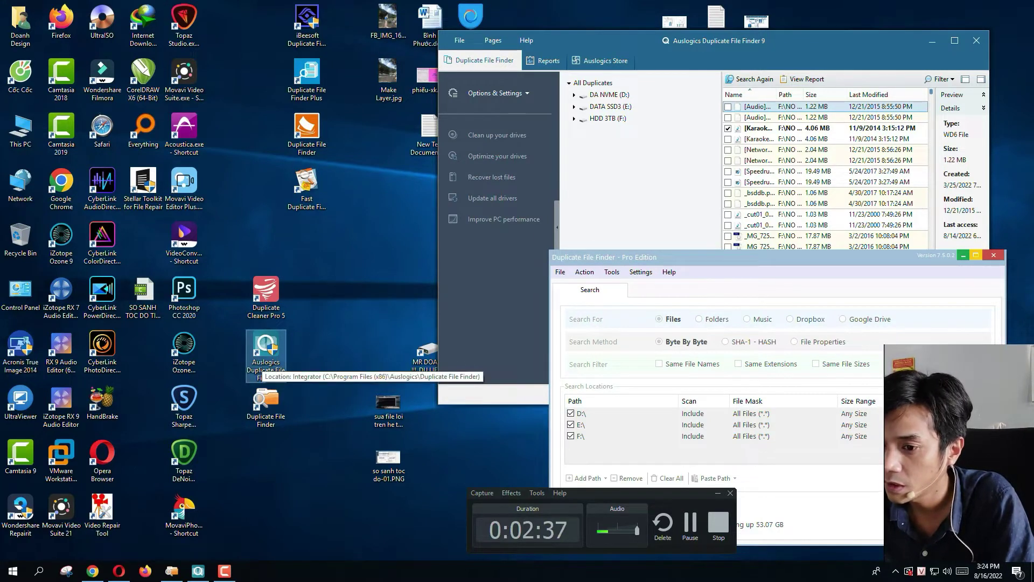
{"action": "key", "text": "Down"}
{"action": "key", "text": "Return"}
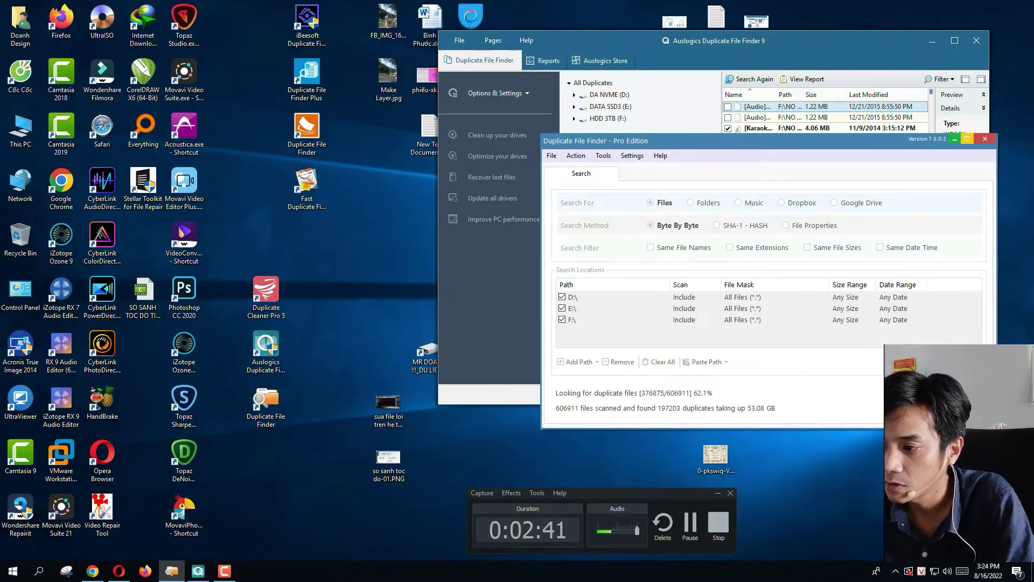
Step: Move the Auslogics Duplicate File Finder and Duplicate File Finder - Pro Edition windows apart and bring Auslogics to the front
{"action": "left_click", "coordinate": [266, 354]}
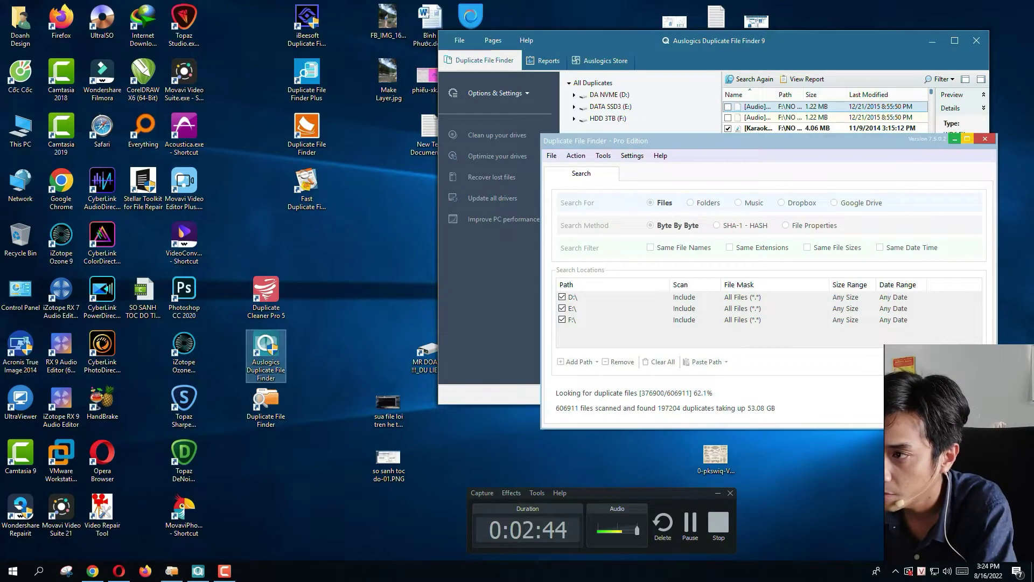
{"action": "key", "text": "Return"}
{"action": "left_click_drag", "start_coordinate": [821, 40], "coordinate": [557, 21]}
{"action": "left_click_drag", "start_coordinate": [808, 140], "coordinate": [789, 191]}
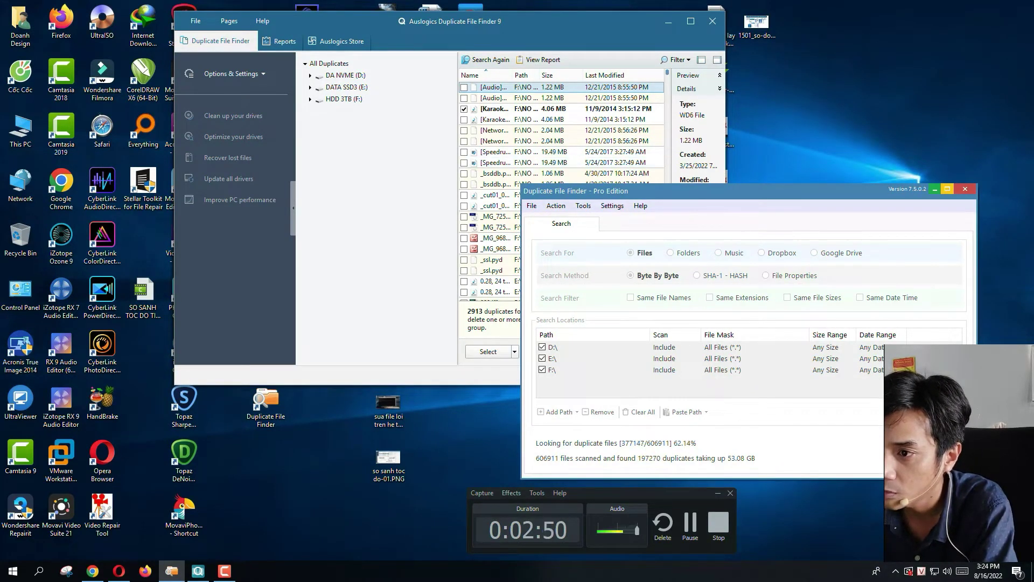
{"action": "key", "text": "alt+Tab"}
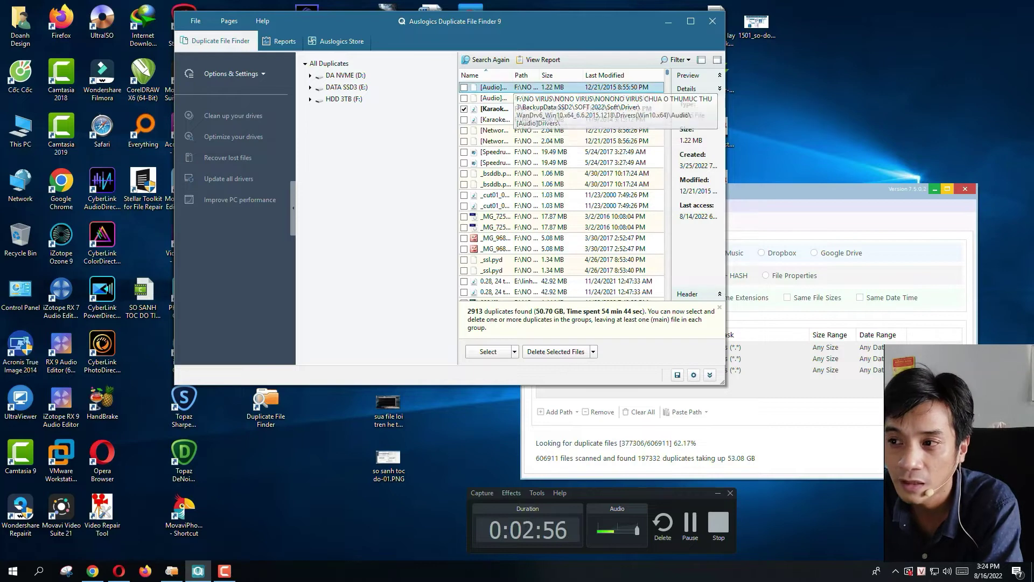
Step: Enlarge the Auslogics results window and select all duplicates in each group
{"action": "left_click_drag", "start_coordinate": [723, 382], "coordinate": [874, 471]}
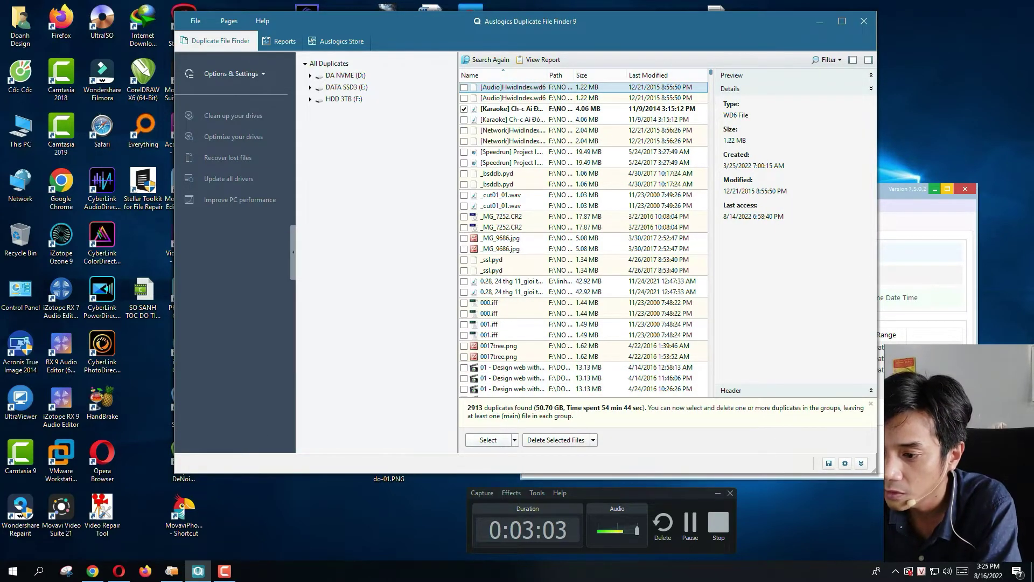
{"action": "left_click", "coordinate": [515, 440]}
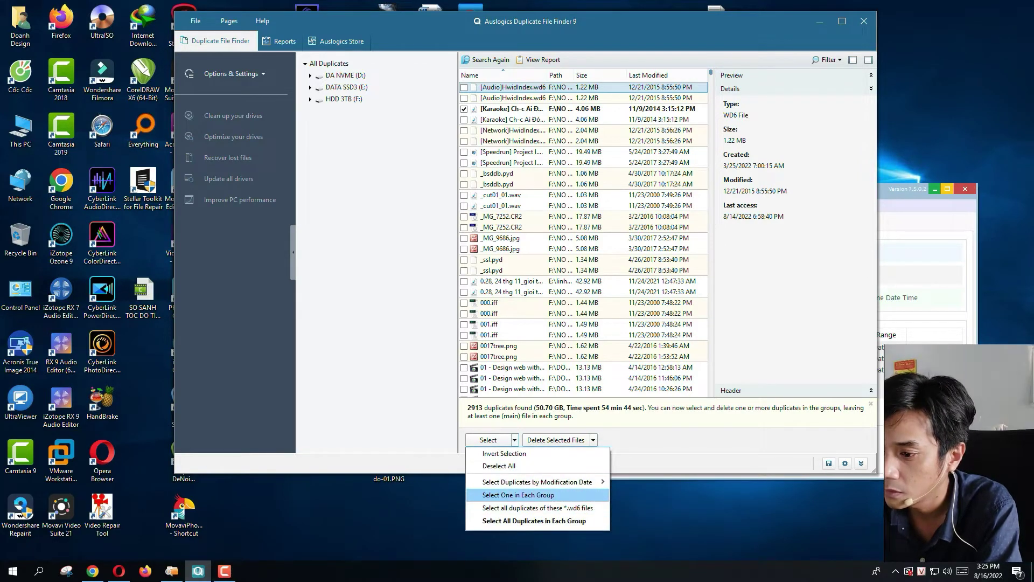
{"action": "left_click", "coordinate": [534, 521]}
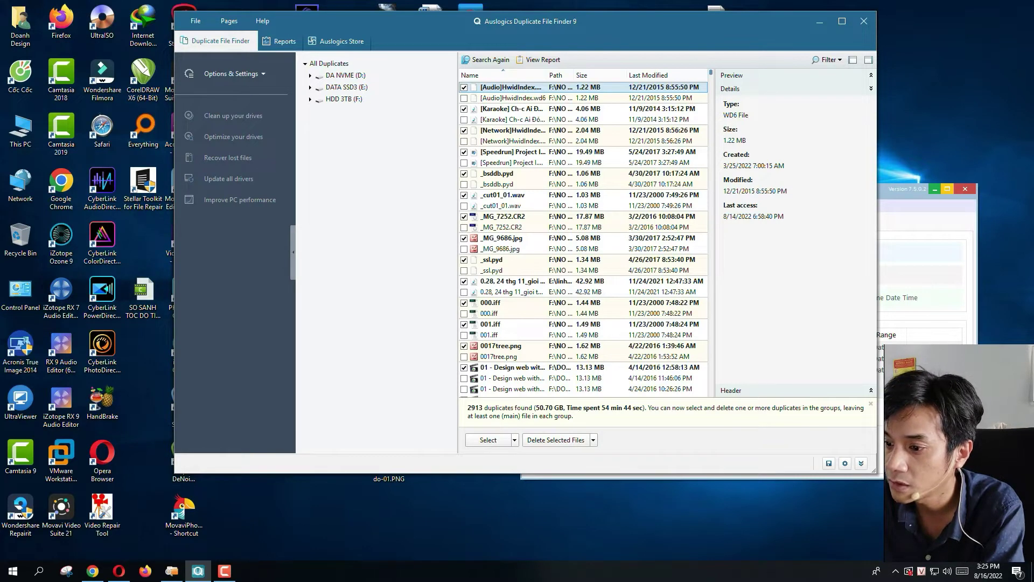
Step: Start deleting the selected duplicates to the Recycle Bin, but cancel at the confirmation
{"action": "left_click", "coordinate": [593, 439]}
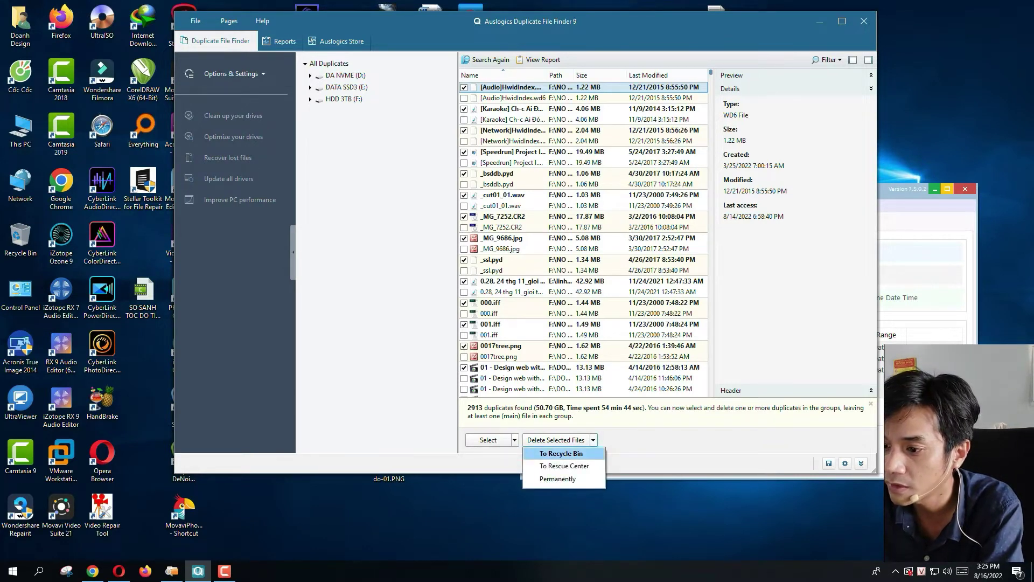
{"action": "left_click", "coordinate": [561, 453]}
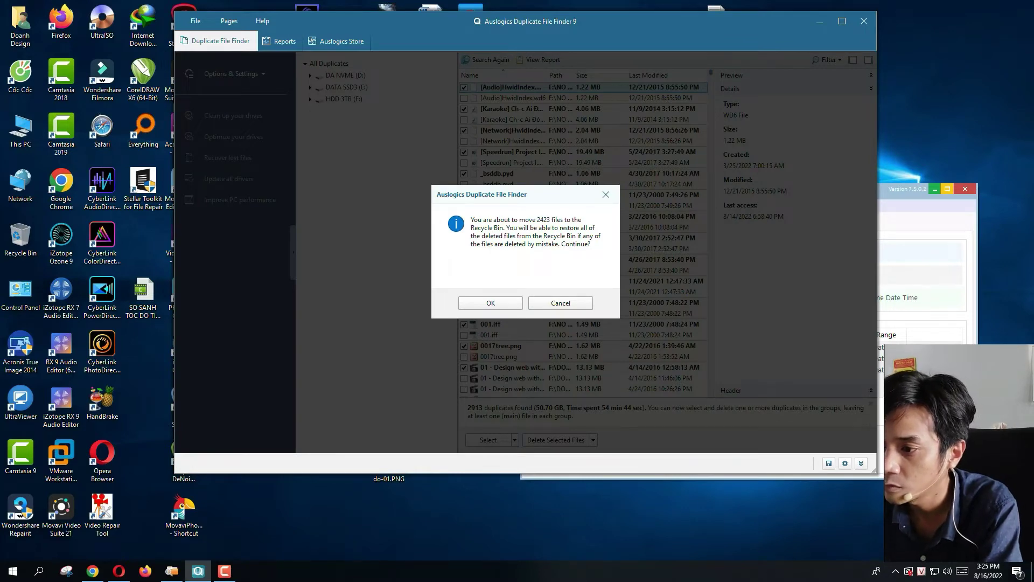
{"action": "left_click", "coordinate": [560, 303]}
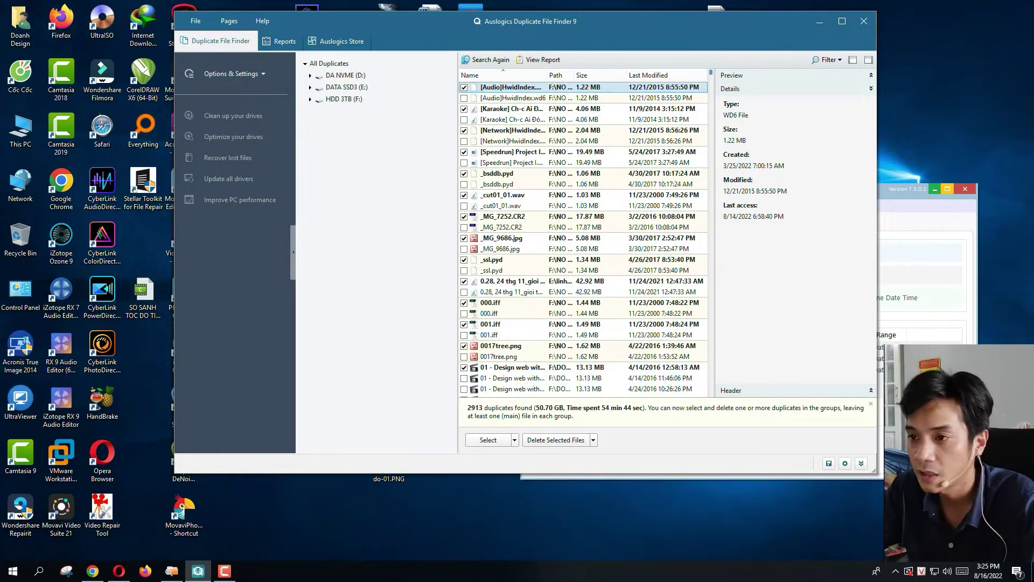
Step: Open the containing folder of the first [Audio]HwidIndex.wd6 duplicate and place it side by side with the Auslogics results
{"action": "right_click", "coordinate": [492, 89]}
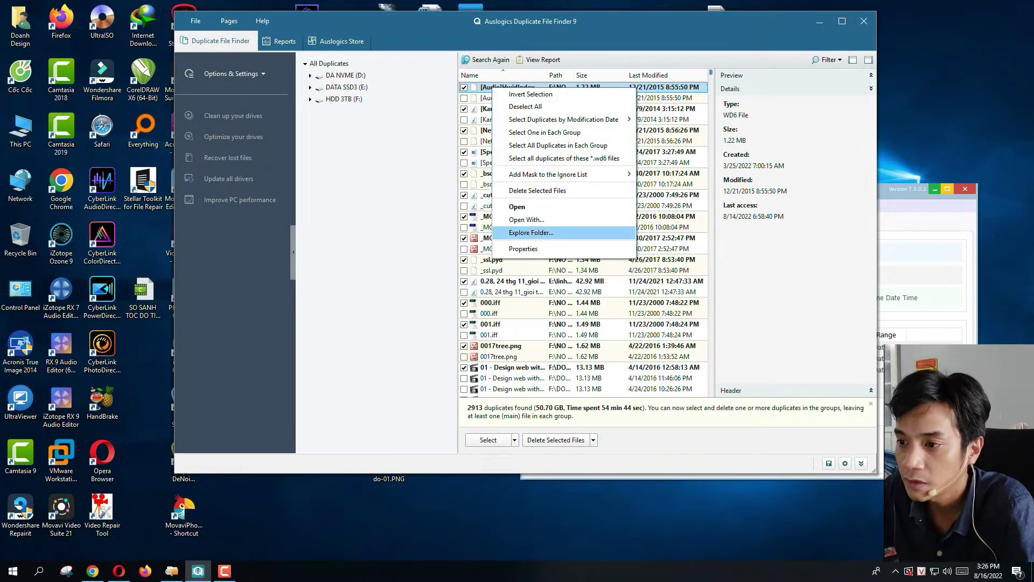
{"action": "left_click", "coordinate": [531, 232]}
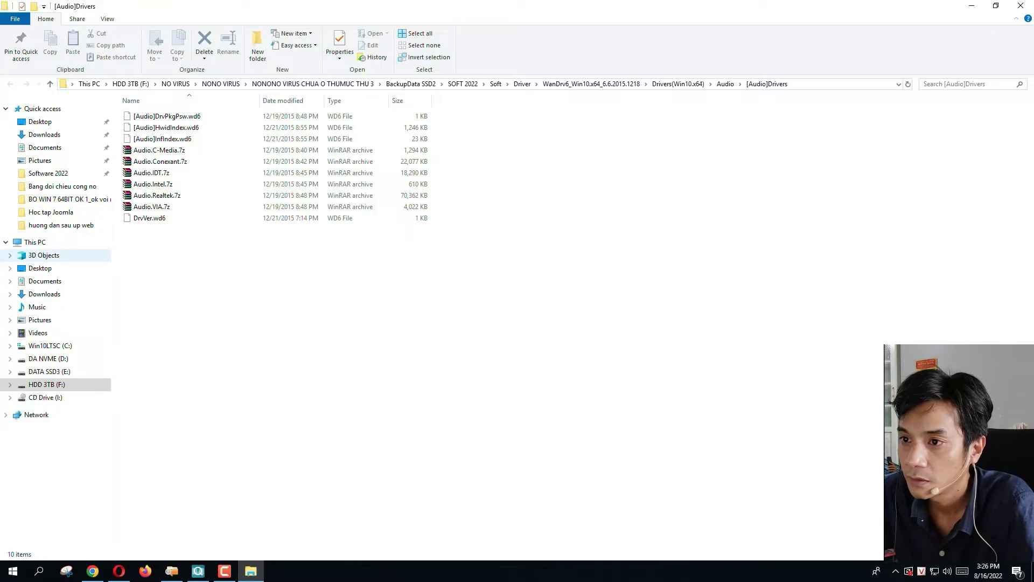
{"action": "left_click_drag", "start_coordinate": [695, 7], "coordinate": [1, 156]}
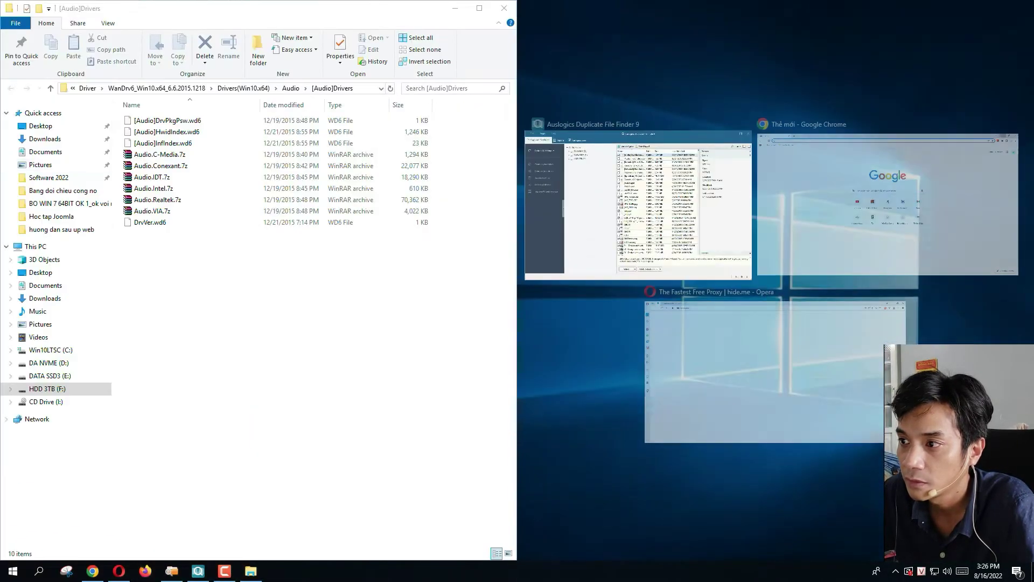
{"action": "left_click", "coordinate": [615, 194]}
Step: Open the containing folder of the second [Audio]HwidIndex.wd6 duplicate and place it beside the first folder window
{"action": "right_click", "coordinate": [829, 88]}
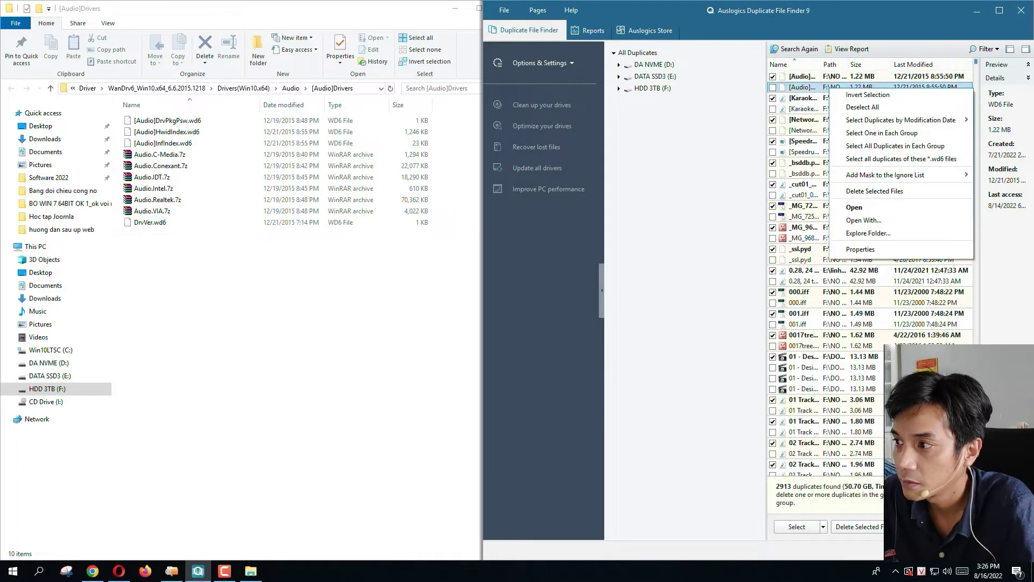
{"action": "left_click", "coordinate": [867, 232]}
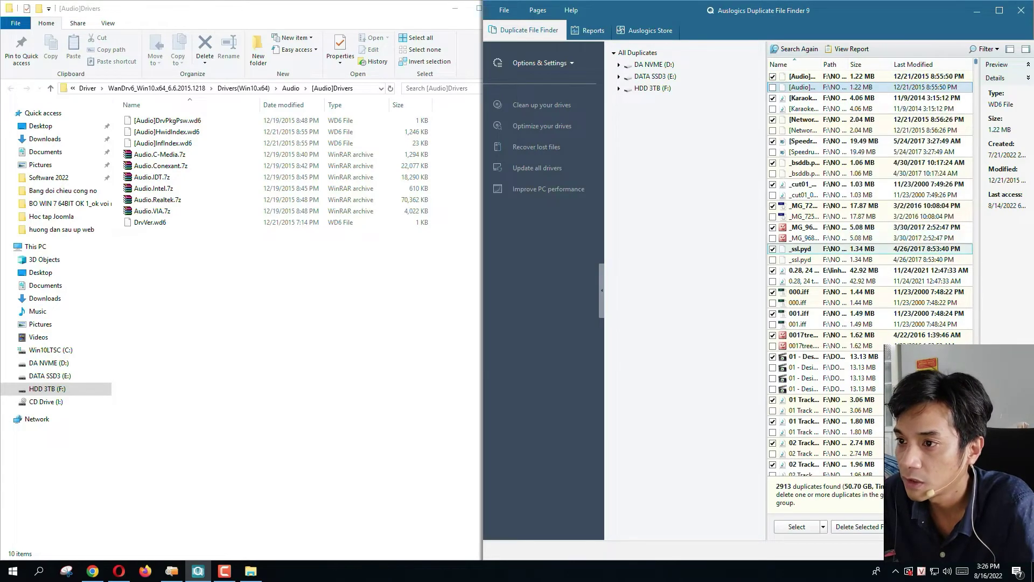
{"action": "key", "text": "super+Right"}
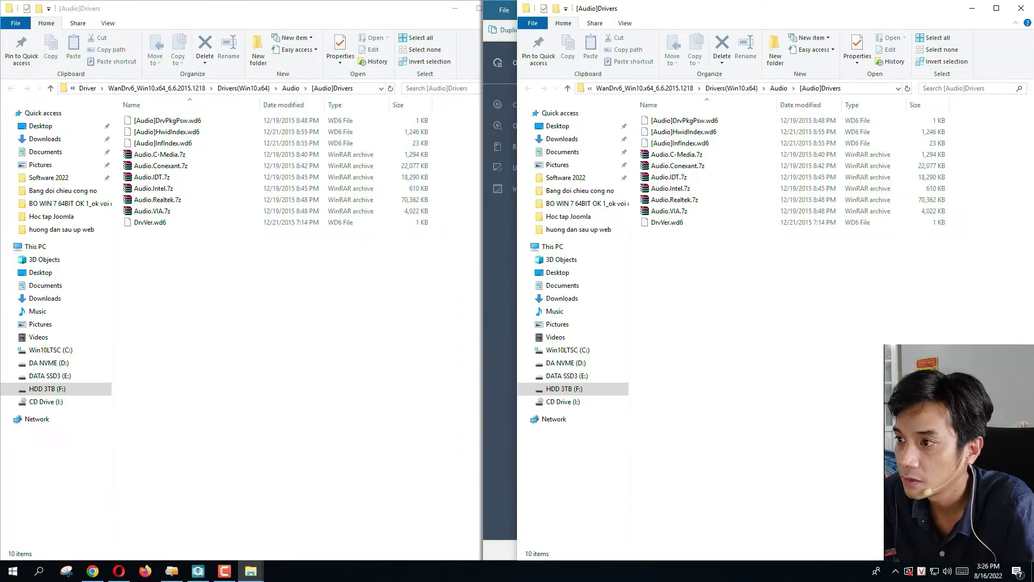
{"action": "key", "text": "super+Up"}
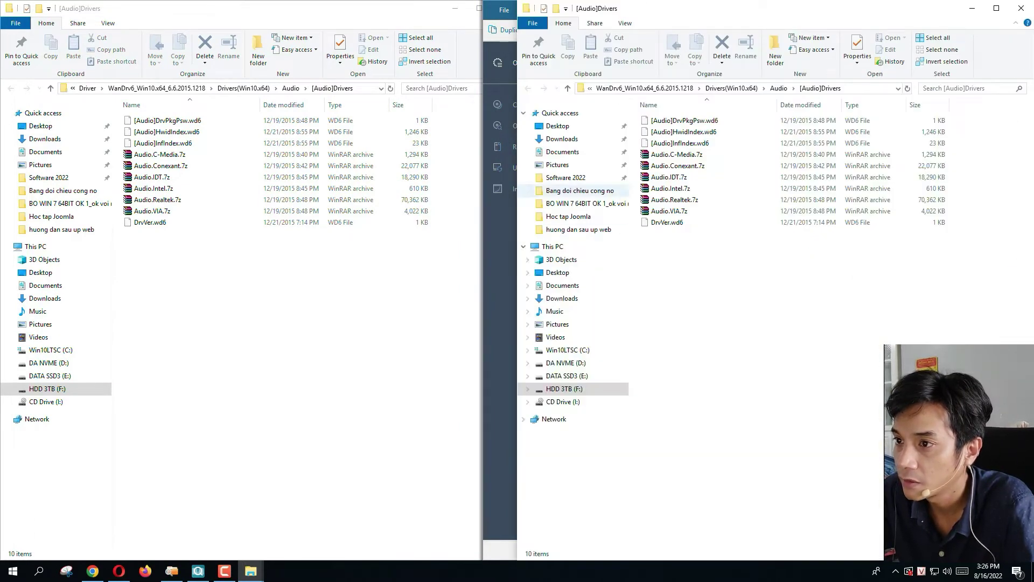
{"action": "left_click_drag", "start_coordinate": [482, 216], "coordinate": [517, 215]}
Step: Compare DrvVer.wd6 in both [Audio]Drivers folders and go up to WanDrv6_Win10.x64_6.6.2015.1218 in the second copy's window
{"action": "left_click", "coordinate": [701, 254]}
{"action": "left_click", "coordinate": [667, 222]}
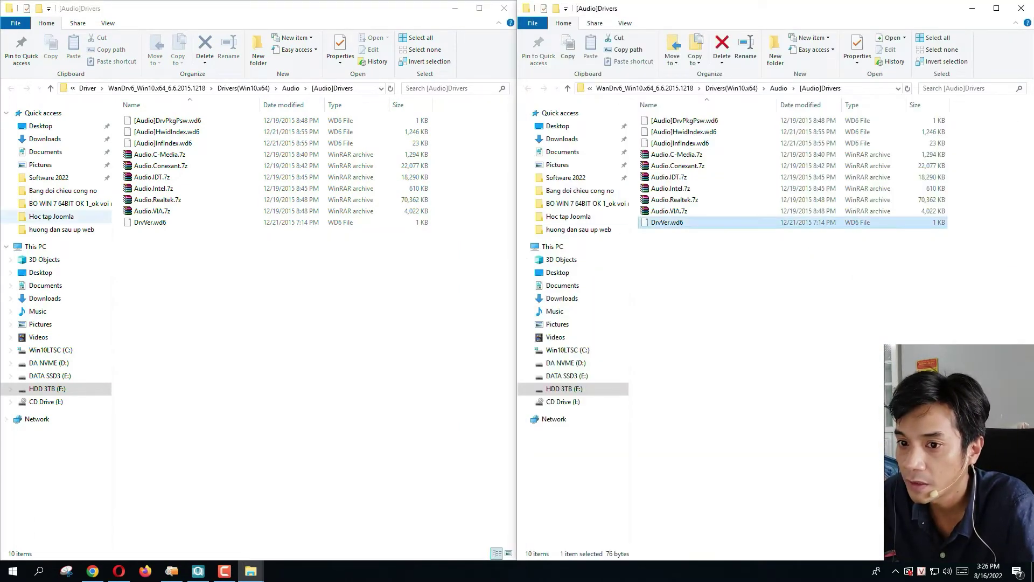
{"action": "left_click", "coordinate": [149, 222]}
{"action": "left_click", "coordinate": [700, 254]}
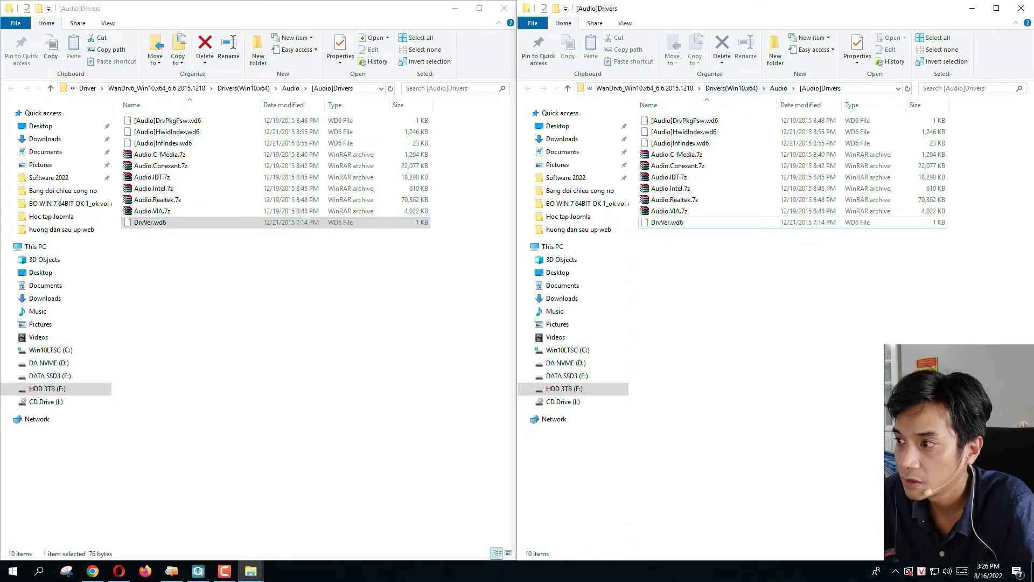
{"action": "left_click", "coordinate": [779, 89]}
{"action": "left_click", "coordinate": [731, 88]}
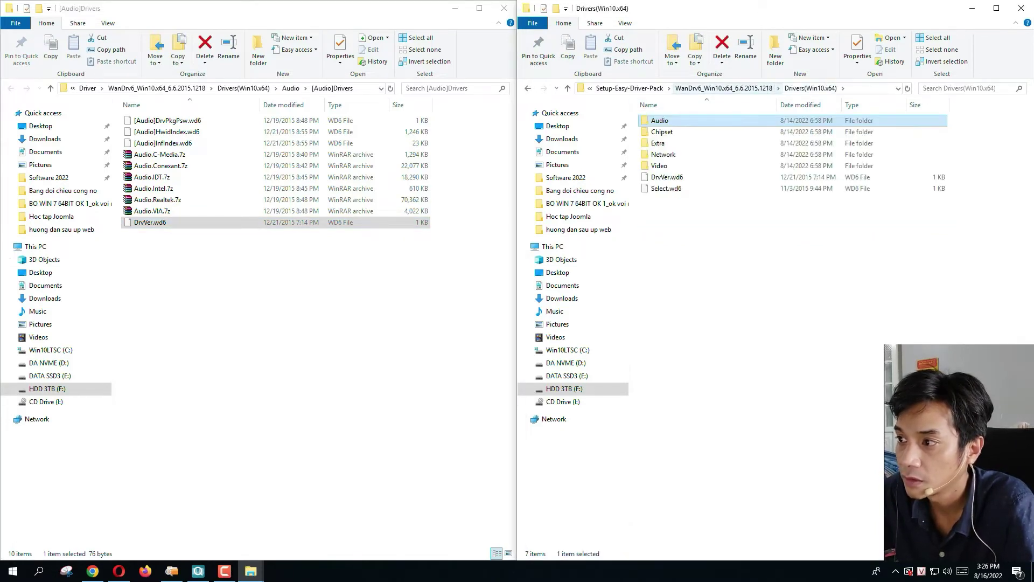
{"action": "left_click", "coordinate": [725, 89]}
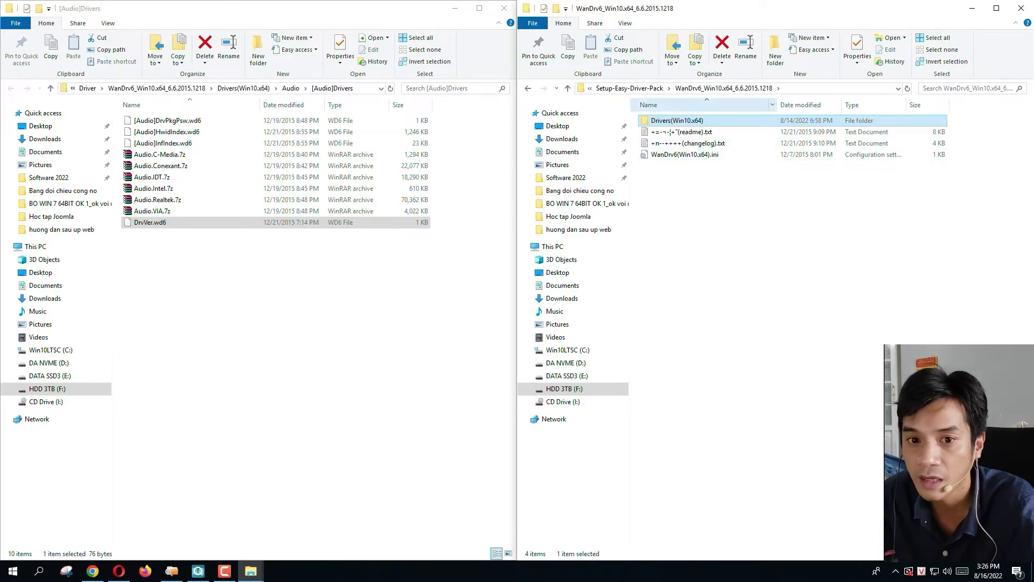
Step: Go up to Easy-Driver-Pack in the second copy's window and to WanDrv6_Win10.x64_6.6.2015.1218 in the first copy's window
{"action": "left_click", "coordinate": [629, 88]}
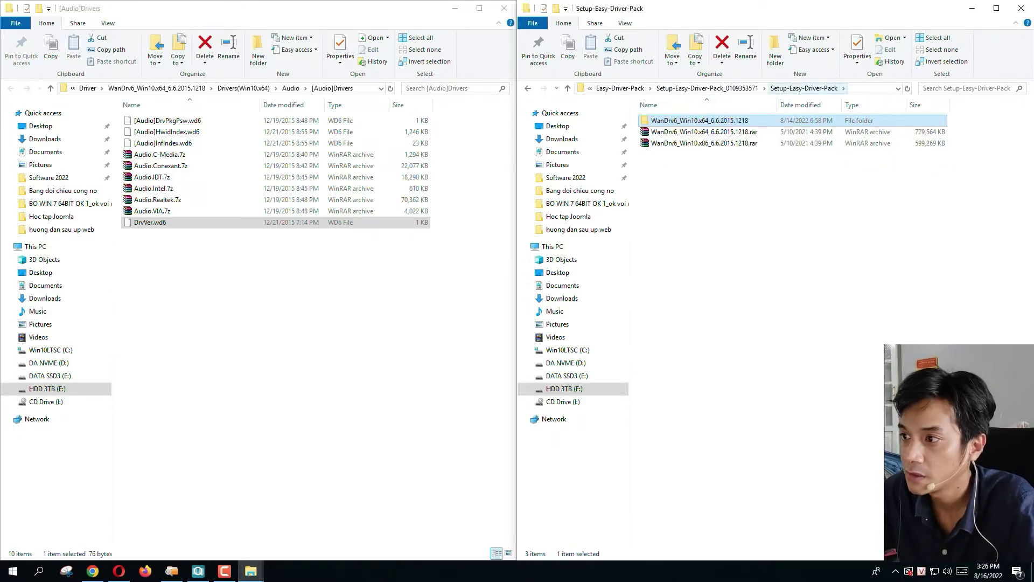
{"action": "key", "text": "alt+Up"}
{"action": "key", "text": "alt+Up"}
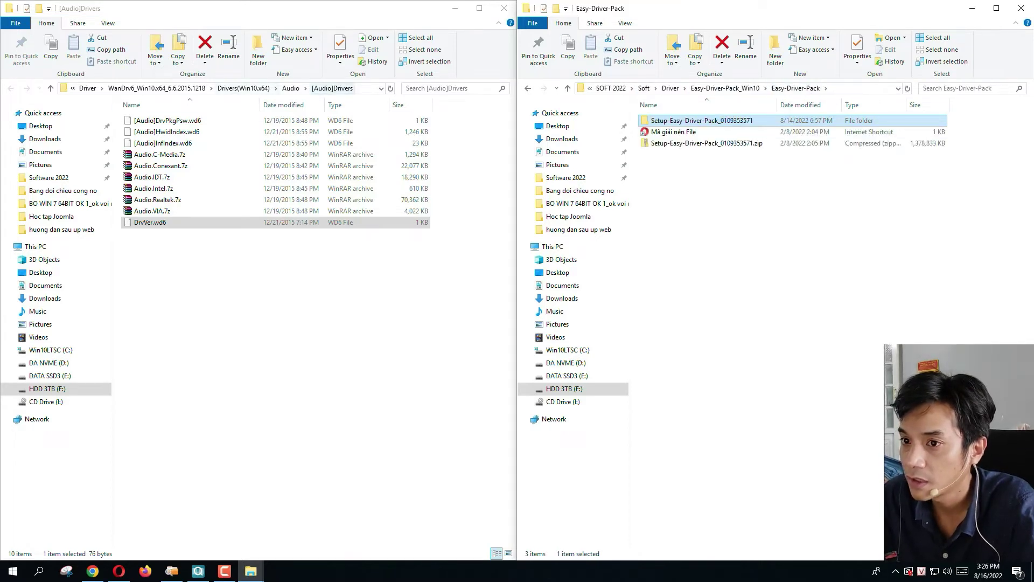
{"action": "left_click", "coordinate": [157, 87]}
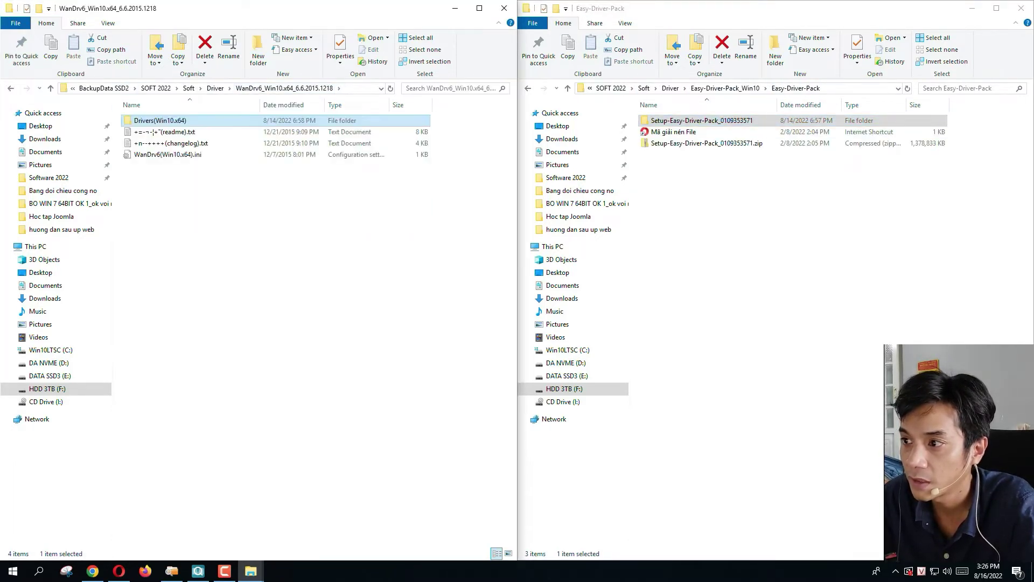
Step: Open the nested Setup-Easy-Driver-Pack folder and cut the WanDrv6_Win10 x64 and x86 6.6.2015.1218 .rar archives
{"action": "double_click", "coordinate": [701, 121]}
{"action": "left_click", "coordinate": [685, 121]}
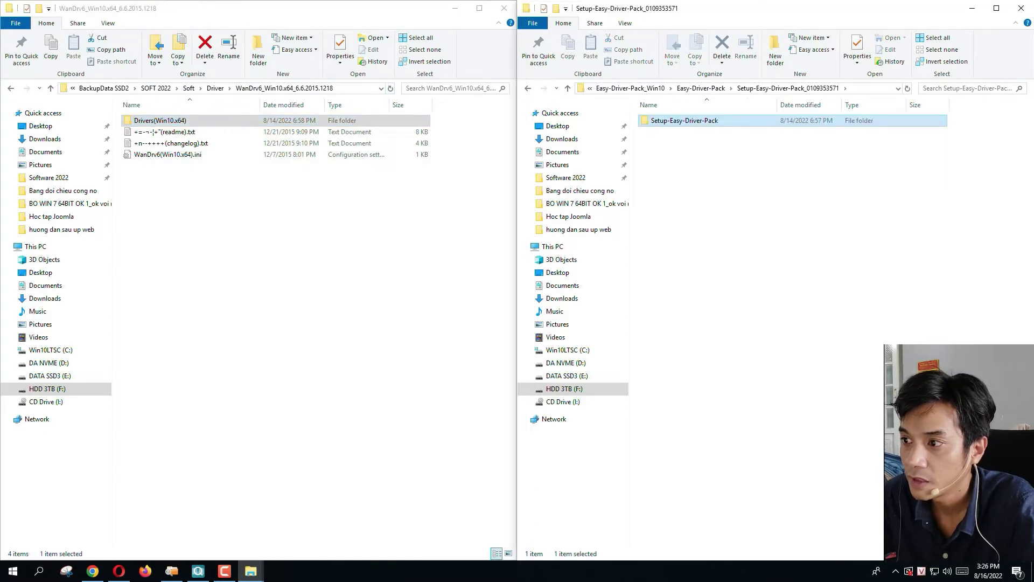
{"action": "double_click", "coordinate": [684, 120]}
{"action": "left_click", "coordinate": [704, 131]}
{"action": "left_click_drag", "start_coordinate": [760, 196], "coordinate": [696, 133]}
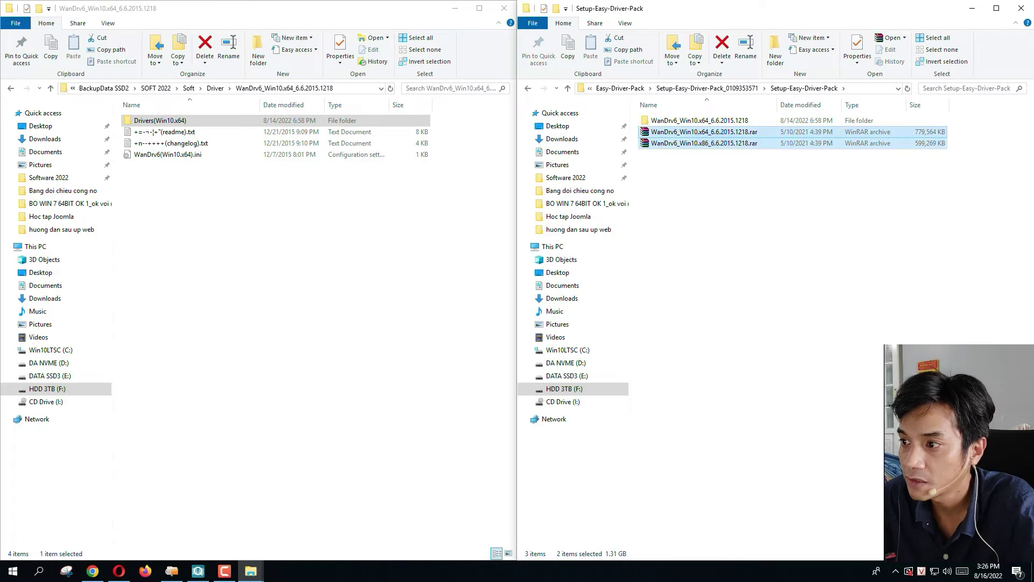
{"action": "right_click", "coordinate": [697, 132]}
{"action": "left_click", "coordinate": [721, 220]}
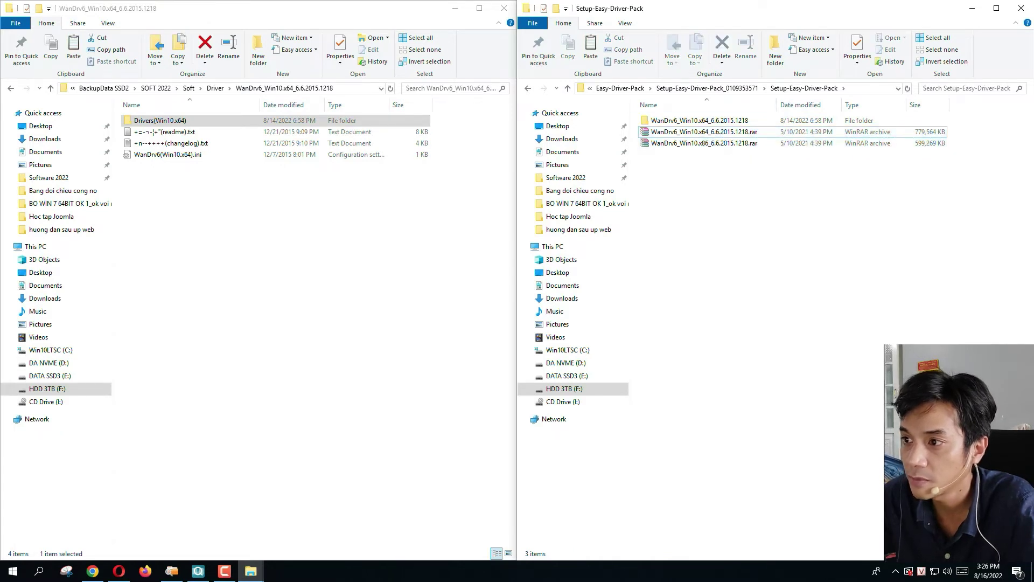
Step: Go up to the Driver folder and paste the two cut WanDrv6 .rar archives there
{"action": "left_click", "coordinate": [706, 88]}
{"action": "key", "text": "alt+Up"}
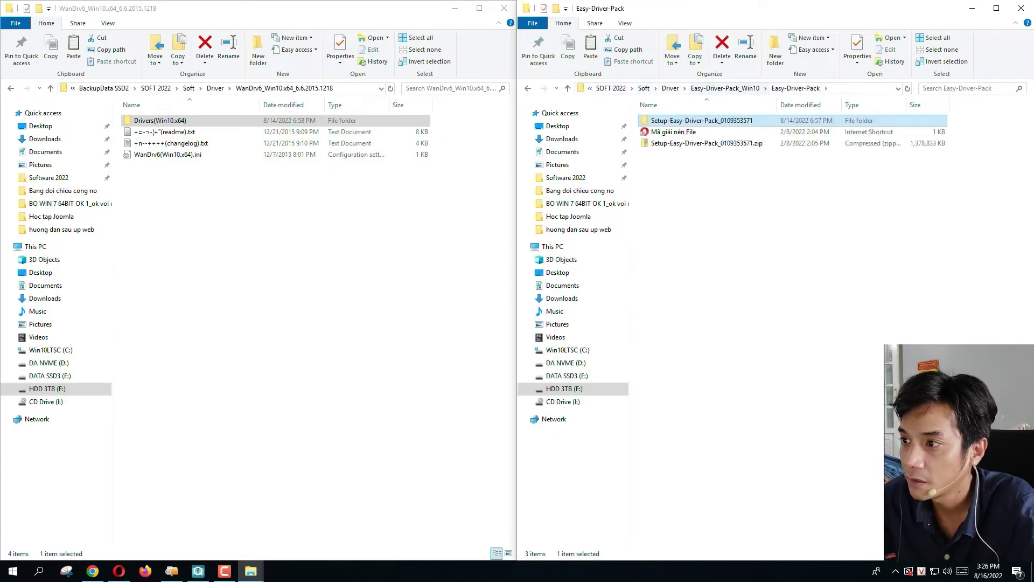
{"action": "key", "text": "alt+Up"}
{"action": "key", "text": "alt+Up"}
{"action": "right_click", "coordinate": [672, 340]}
{"action": "left_click", "coordinate": [695, 430]}
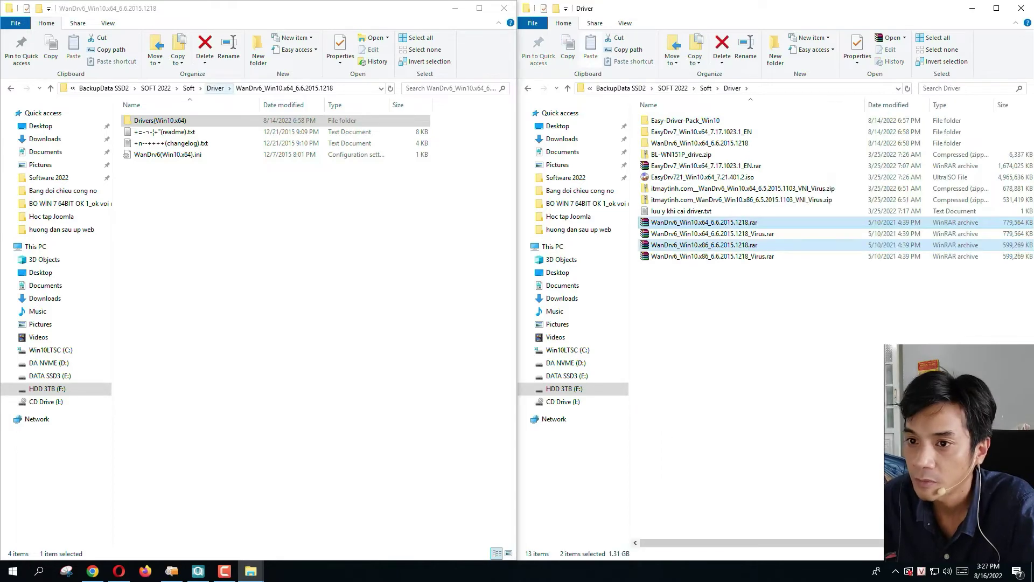
Step: Show the Driver folder in the first window too and delete its Easy-Driver-Pack_Win10 subfolder
{"action": "left_click", "coordinate": [215, 88]}
{"action": "left_click", "coordinate": [275, 323]}
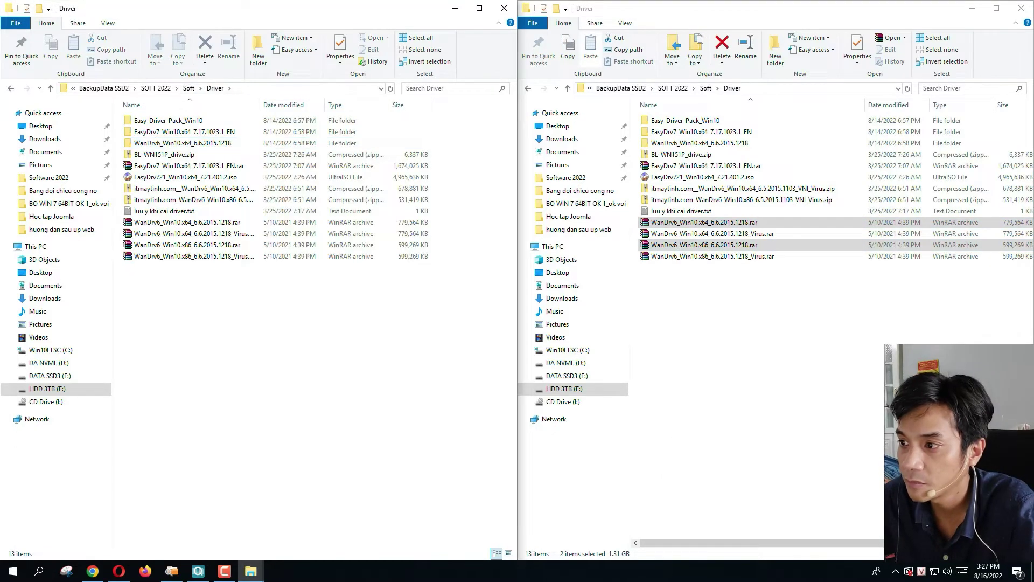
{"action": "left_click", "coordinate": [754, 301]}
{"action": "key", "text": "alt+Left"}
{"action": "key", "text": "alt+Up"}
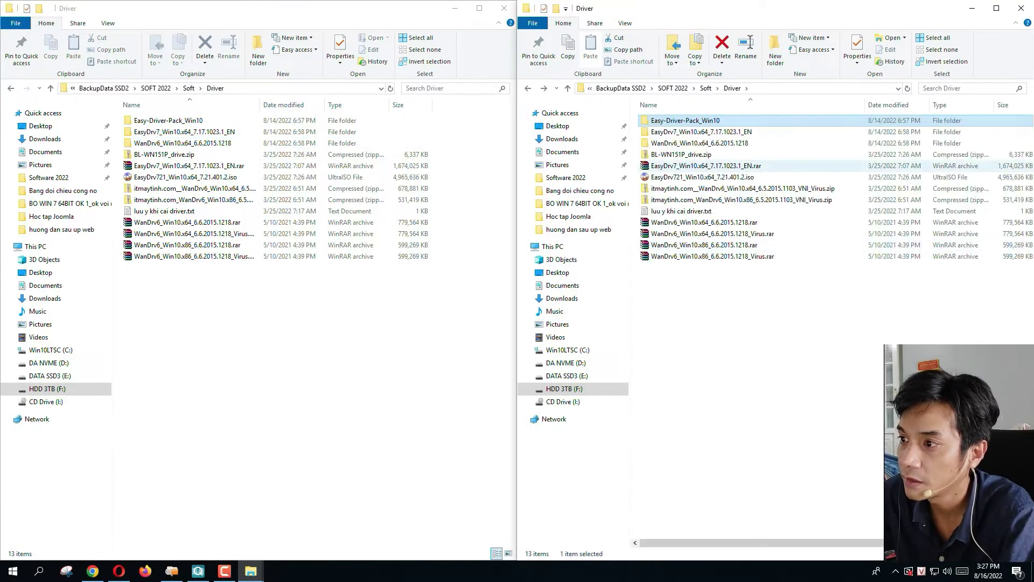
{"action": "key", "text": "Delete"}
{"action": "key", "text": "Return"}
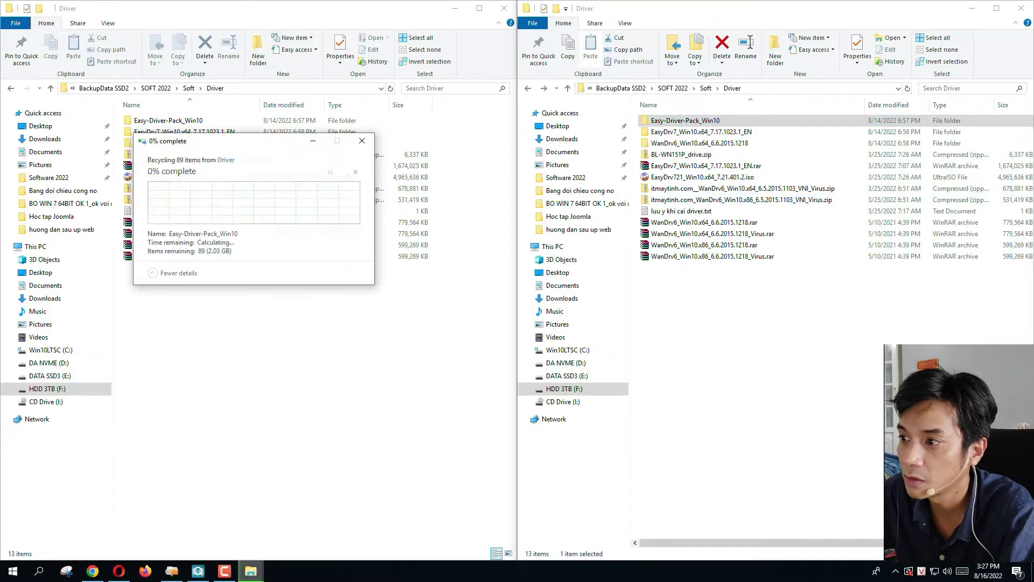
Step: Inspect the contents of the nested EasyDrv7_Win10.x64_7.17.1023.1_EN folder and return to Driver
{"action": "double_click", "coordinate": [701, 120]}
{"action": "double_click", "coordinate": [700, 120]}
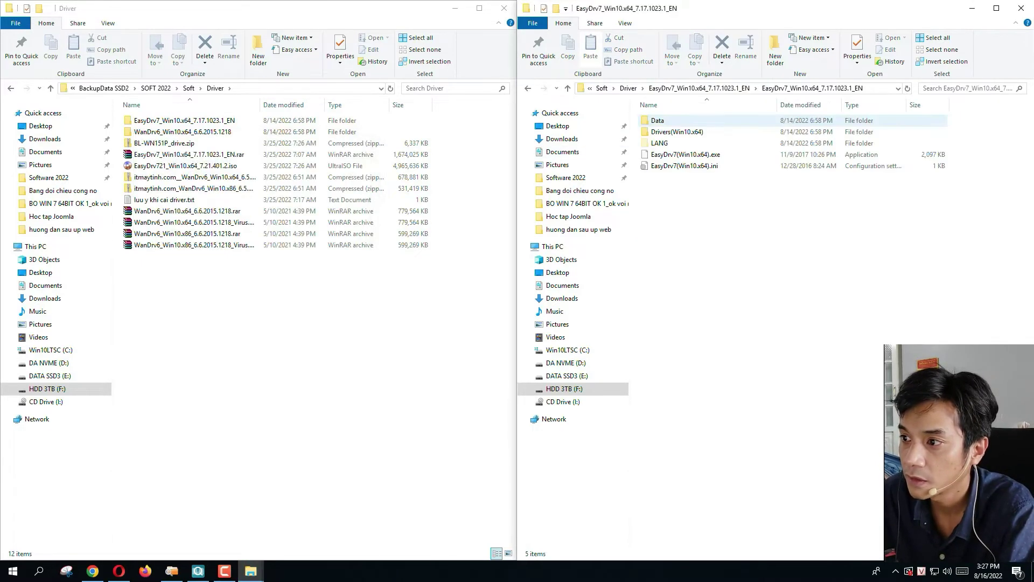
{"action": "left_click_drag", "start_coordinate": [748, 237], "coordinate": [650, 113]}
{"action": "left_click", "coordinate": [658, 211]}
{"action": "key", "text": "BackSpace"}
{"action": "key", "text": "BackSpace"}
Step: Delete the extracted EasyDrv7_Win10.x64_7.17.1023.1_EN and WanDrv6_Win10.x64_6.6.2015.1218 folders from Driver
{"action": "left_click", "coordinate": [660, 155]}
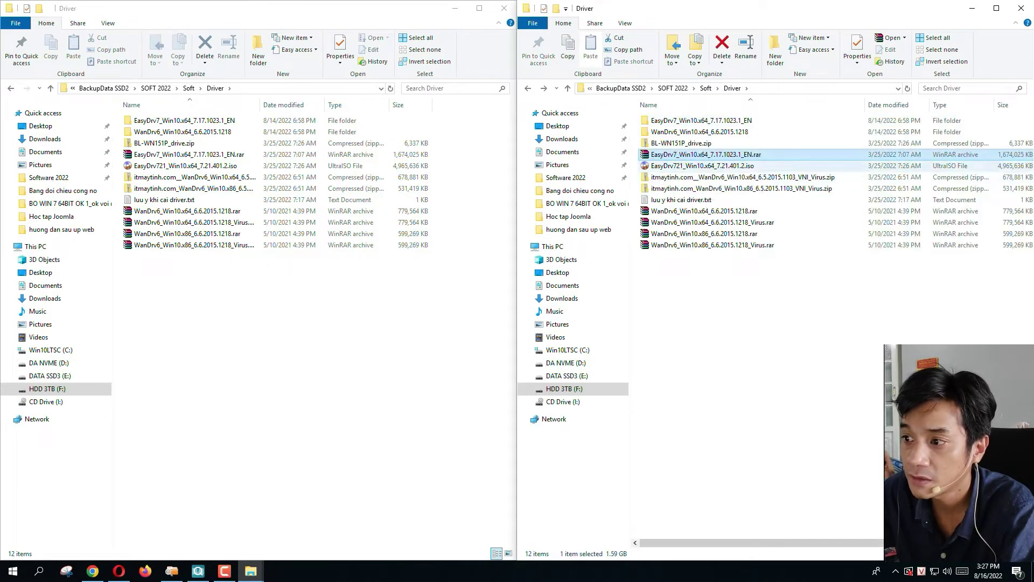
{"action": "left_click", "coordinate": [660, 165]}
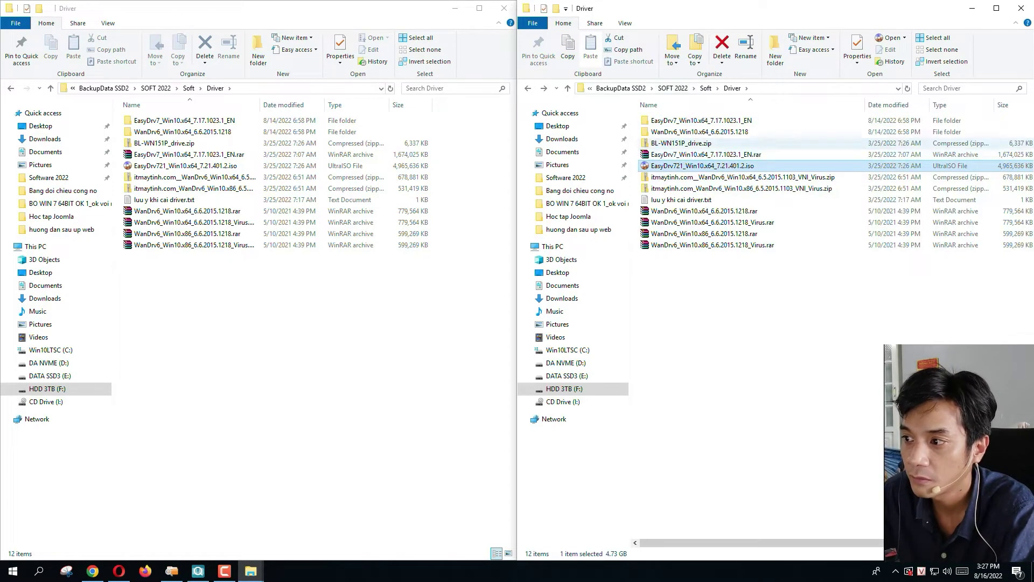
{"action": "left_click", "coordinate": [679, 155]}
{"action": "left_click", "coordinate": [679, 121]}
{"action": "key", "text": "Delete"}
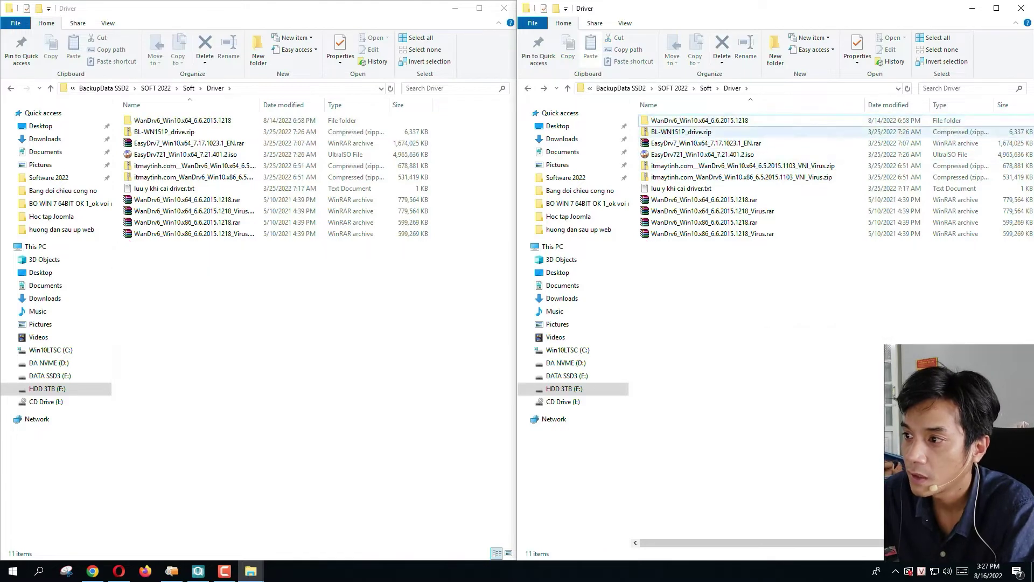
{"action": "left_click", "coordinate": [679, 120]}
{"action": "key", "text": "Delete"}
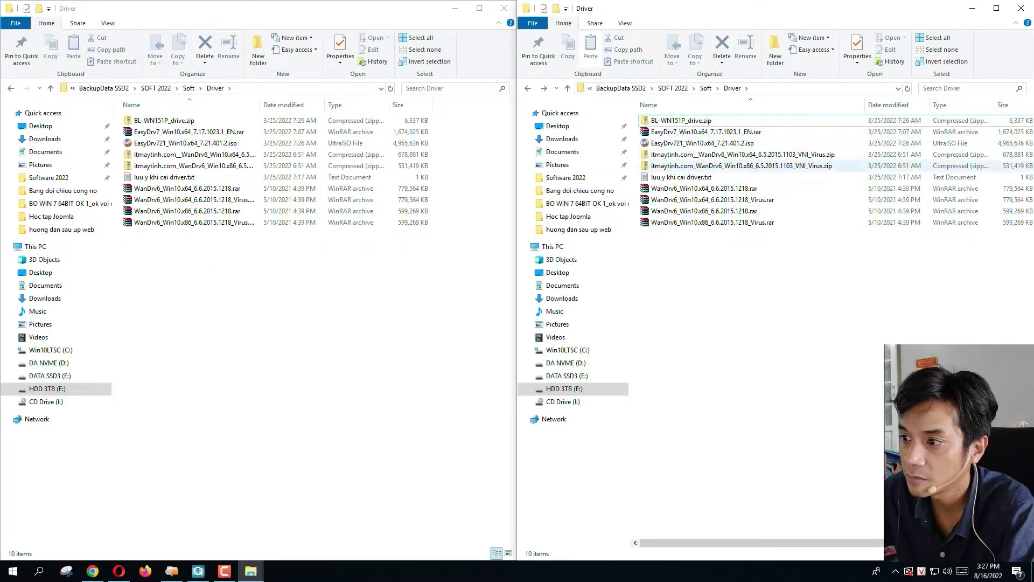
Step: Compare the names and sizes of the x64 and x86 WanDrv6 .rar archives with their _Virus counterparts
{"action": "left_click", "coordinate": [701, 222]}
{"action": "left_click", "coordinate": [813, 189]}
{"action": "left_click_drag", "start_coordinate": [819, 254], "coordinate": [714, 292]}
{"action": "left_click", "coordinate": [714, 188]}
{"action": "left_click", "coordinate": [714, 199]}
{"action": "left_click", "coordinate": [715, 210]}
{"action": "left_click", "coordinate": [715, 222]}
{"action": "left_click", "coordinate": [715, 211]}
{"action": "left_click", "coordinate": [715, 222]}
{"action": "key", "text": "Up"}
{"action": "key", "text": "Up"}
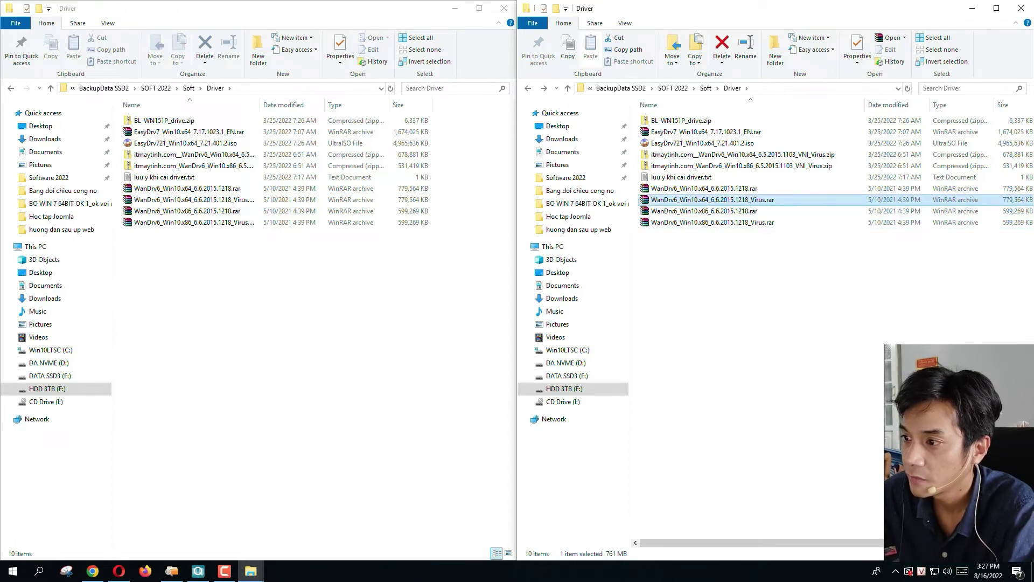
{"action": "left_click", "coordinate": [715, 222]}
{"action": "left_click", "coordinate": [715, 199]}
{"action": "left_click", "coordinate": [714, 222]}
{"action": "left_click", "coordinate": [714, 200]}
{"action": "left_click", "coordinate": [715, 222]}
{"action": "left_click", "coordinate": [714, 199]}
{"action": "left_click", "coordinate": [714, 188]}
{"action": "left_click", "coordinate": [714, 200]}
{"action": "left_click", "coordinate": [714, 188]}
{"action": "left_click", "coordinate": [714, 199]}
Step: Delete WanDrv6_Win10.x64_6.6.2015.1218.rar and WanDrv6_Win10.x86_6.6.2015.1218.rar from Driver, keeping the _Virus versions
{"action": "left_click", "coordinate": [714, 188]}
{"action": "left_click", "coordinate": [715, 211], "text": "ctrl"}
{"action": "key", "text": "Delete"}
Step: Review the remaining driver archives and files in the Driver folder
{"action": "left_click_drag", "start_coordinate": [891, 301], "coordinate": [795, 284]}
{"action": "left_click", "coordinate": [808, 243]}
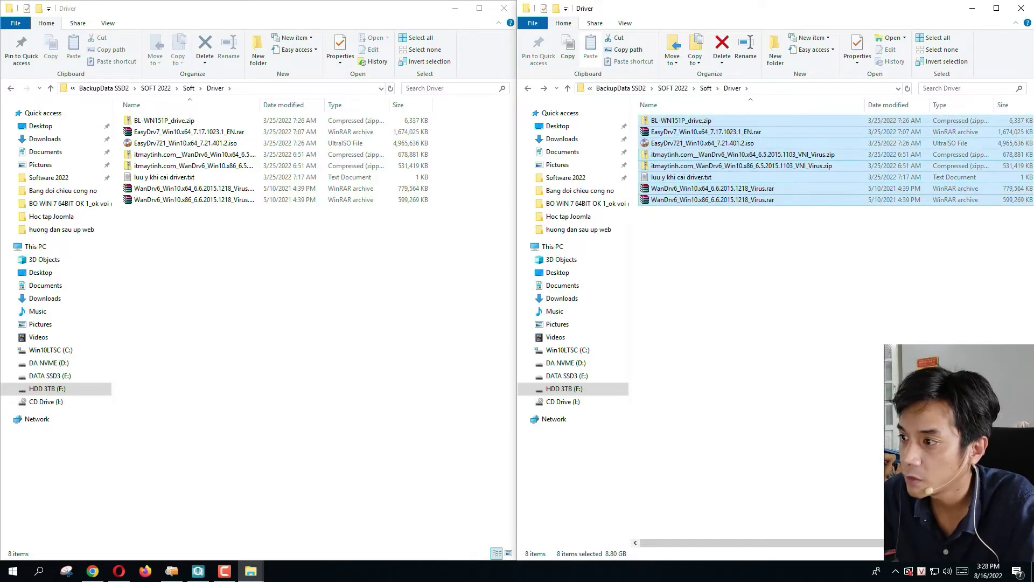
{"action": "left_click", "coordinate": [796, 284]}
{"action": "left_click", "coordinate": [743, 155]}
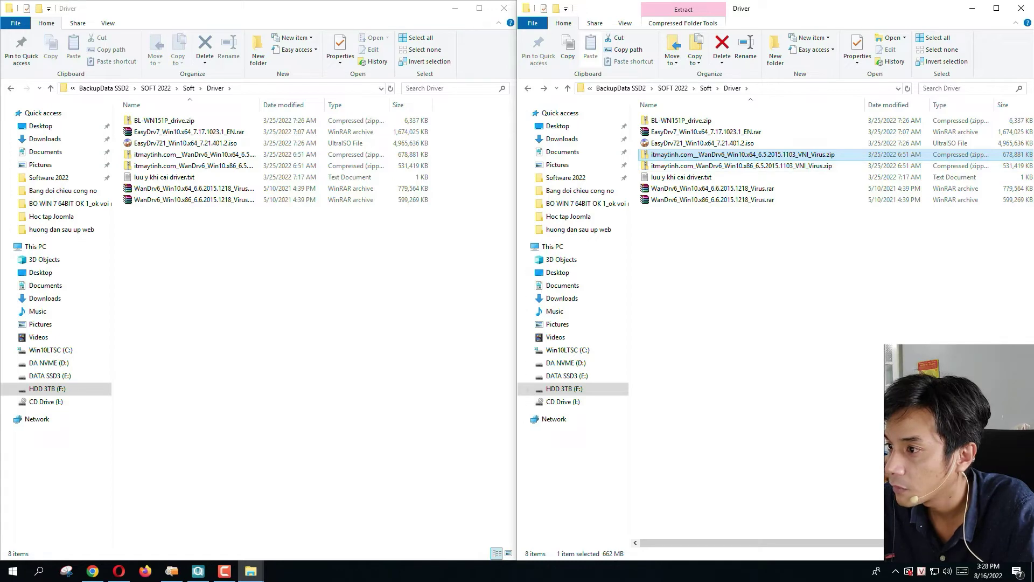
{"action": "key", "text": "Down"}
{"action": "key", "text": "Down"}
{"action": "key", "text": "Down"}
{"action": "key", "text": "Down"}
{"action": "left_click", "coordinate": [742, 165]}
{"action": "left_click", "coordinate": [743, 143]}
{"action": "left_click", "coordinate": [742, 131]}
{"action": "left_click_drag", "start_coordinate": [830, 266], "coordinate": [631, 111]}
Step: Switch to Auslogics Duplicate File Finder, maximize it, and open the containing folder of the first [Karaoke] duplicate
{"action": "key", "text": "alt+Tab"}
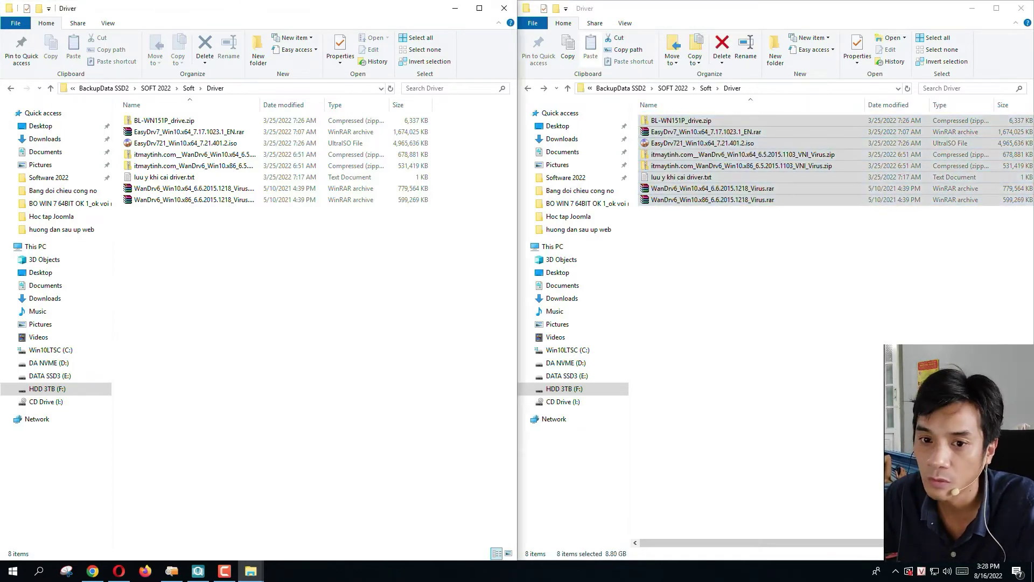
{"action": "left_click", "coordinate": [198, 571]}
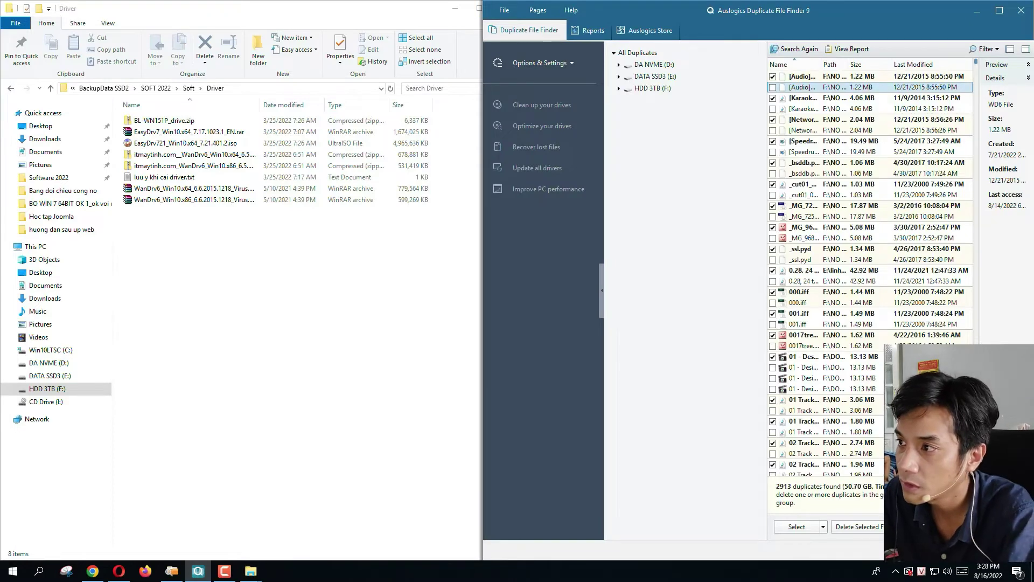
{"action": "key", "text": "super+Up"}
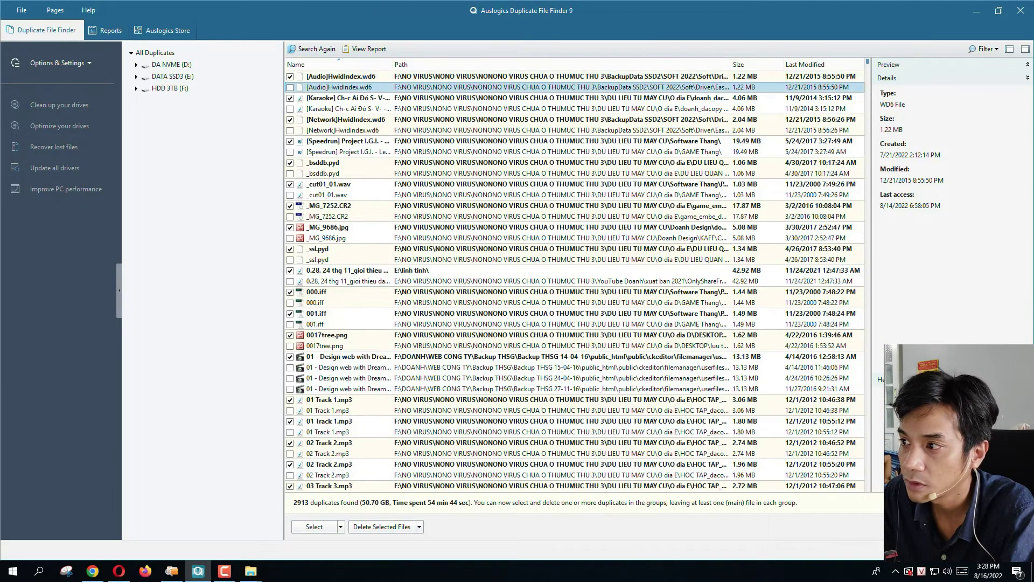
{"action": "left_click", "coordinate": [560, 97]}
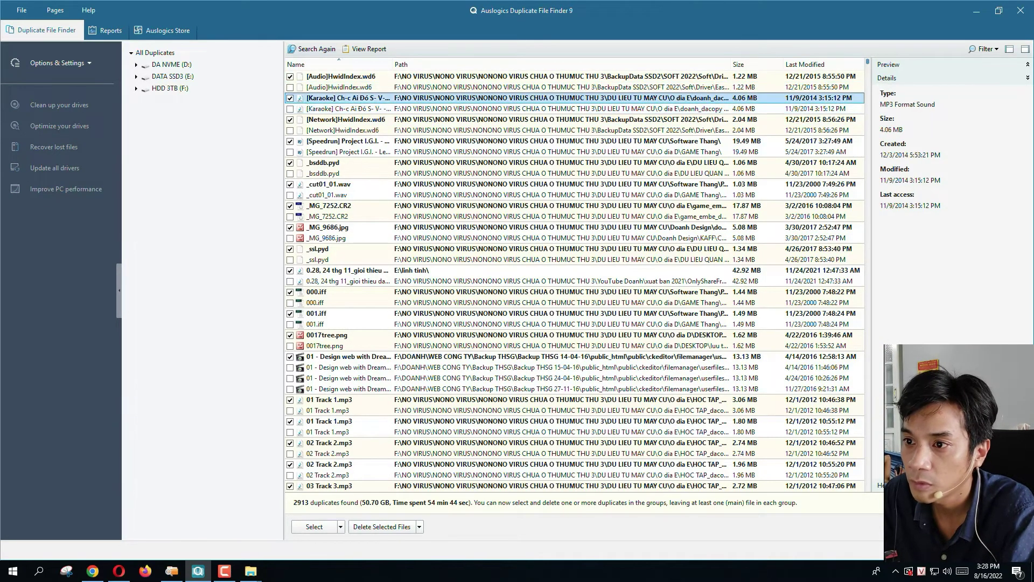
{"action": "right_click", "coordinate": [367, 98]}
{"action": "left_click", "coordinate": [405, 241]}
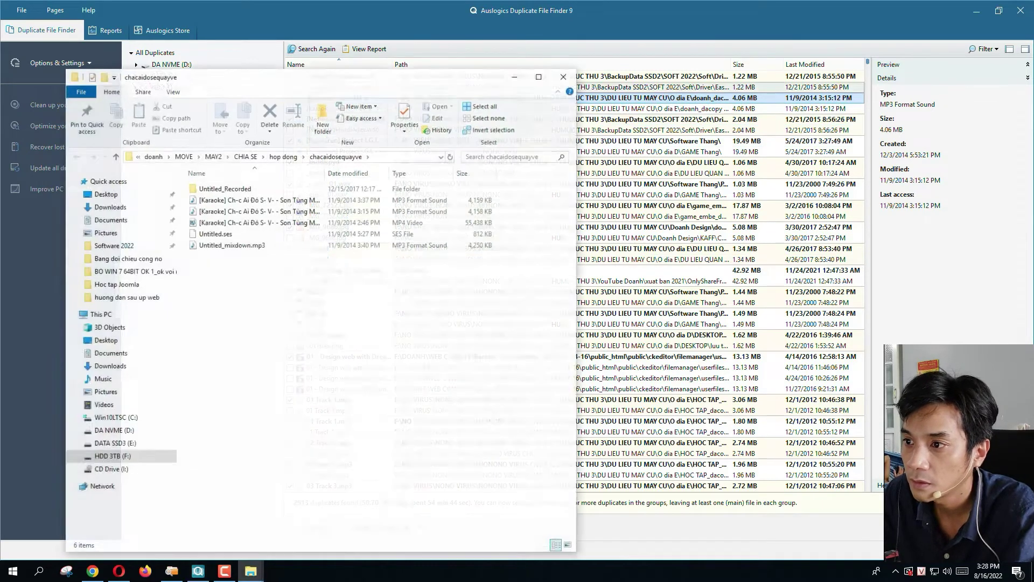
{"action": "left_click_drag", "start_coordinate": [372, 77], "coordinate": [318, 169]}
Step: Open the second [Karaoke] duplicate's containing folder beside the first and compare the full MP3 file names
{"action": "left_click", "coordinate": [366, 108]}
{"action": "right_click", "coordinate": [372, 107]}
{"action": "left_click", "coordinate": [411, 250]}
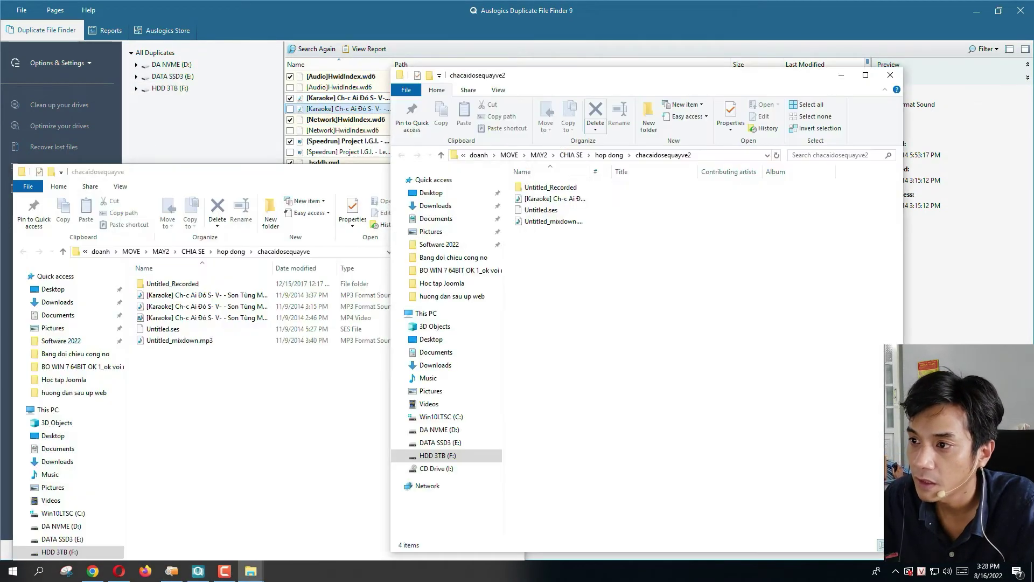
{"action": "left_click_drag", "start_coordinate": [579, 75], "coordinate": [723, 95]}
{"action": "left_click_drag", "start_coordinate": [734, 192], "coordinate": [904, 192]}
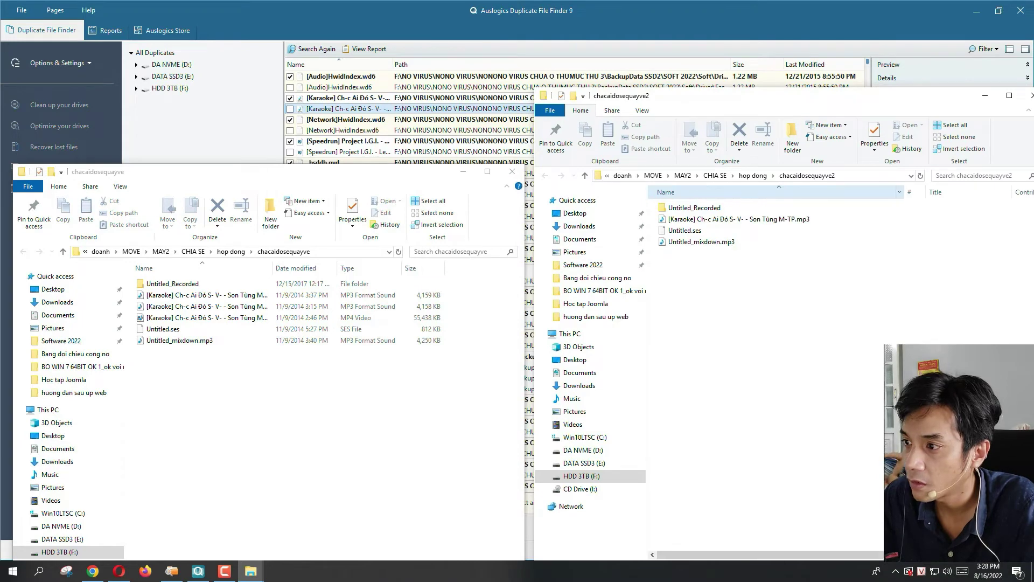
{"action": "left_click_drag", "start_coordinate": [272, 267], "coordinate": [426, 268]}
{"action": "left_click", "coordinate": [738, 219]}
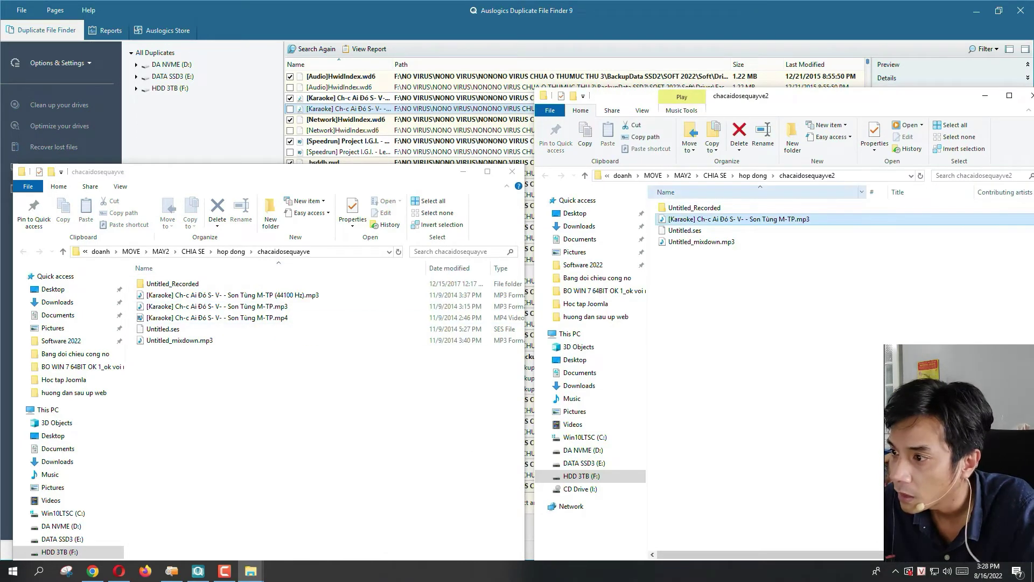
Step: Create a folder named HAT HO in DU LIEU TU MAY CU and move the chacaidosequayve folder into it
{"action": "left_click", "coordinate": [753, 176]}
{"action": "scroll", "coordinate": [754, 253], "scroll_direction": "down", "scroll_amount": 1}
{"action": "scroll", "coordinate": [754, 253], "scroll_direction": "up", "scroll_amount": 1}
{"action": "left_click_drag", "start_coordinate": [791, 203], "coordinate": [763, 220]}
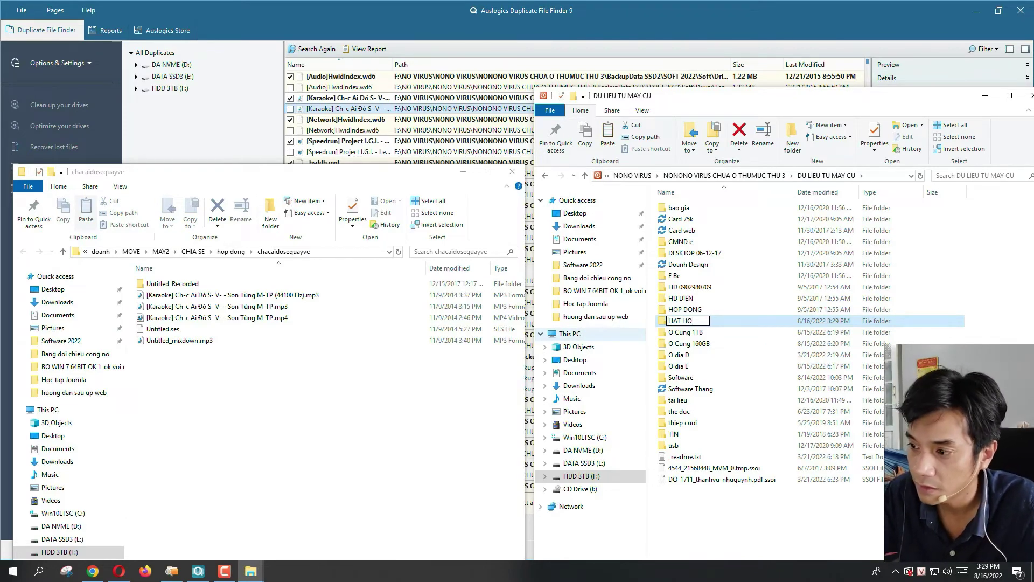
{"action": "key", "text": "Return"}
{"action": "key", "text": "Return"}
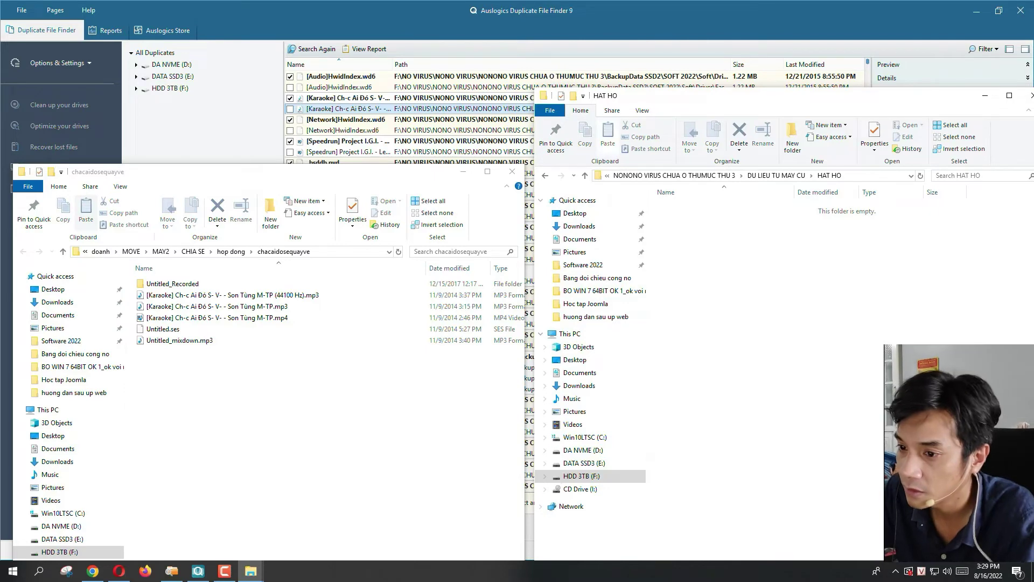
{"action": "key", "text": "ctrl+v"}
Step: Minimize the Auslogics window and the hop dong folder window to uncover the desktop shortcuts
{"action": "left_click", "coordinate": [198, 571]}
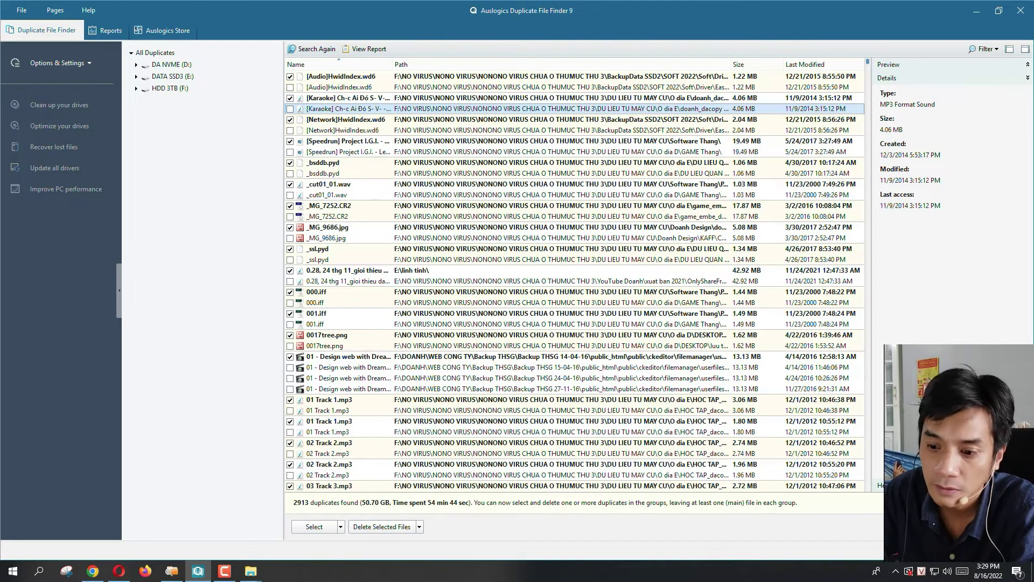
{"action": "left_click", "coordinate": [976, 10]}
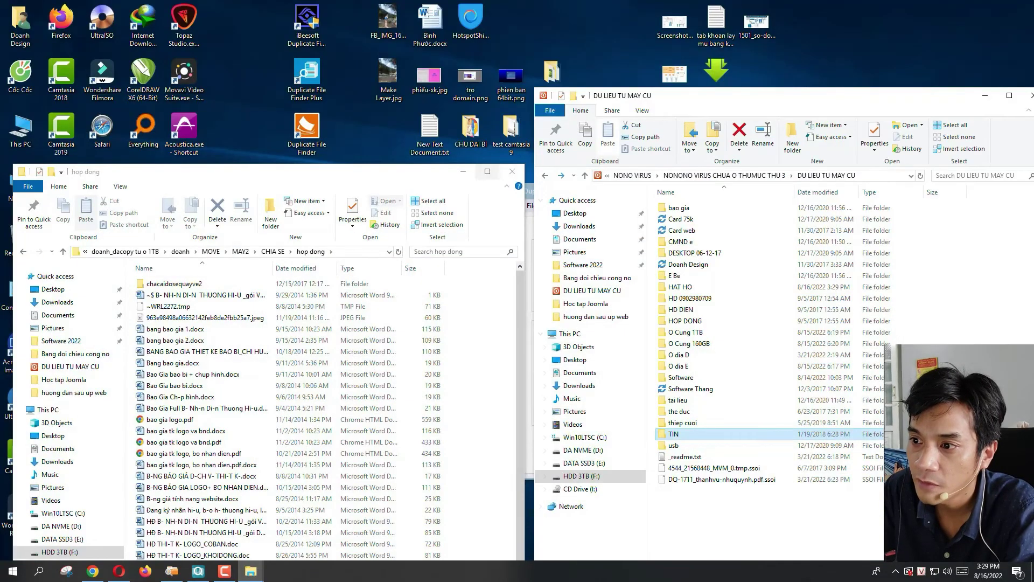
{"action": "left_click", "coordinate": [462, 171]}
Step: Point out the duplicate-finder shortcuts on the desktop, highlighting Auslogics Duplicate File Finder and Duplicate Cleaner Pro 5
{"action": "left_click_drag", "start_coordinate": [226, 3], "coordinate": [334, 544]}
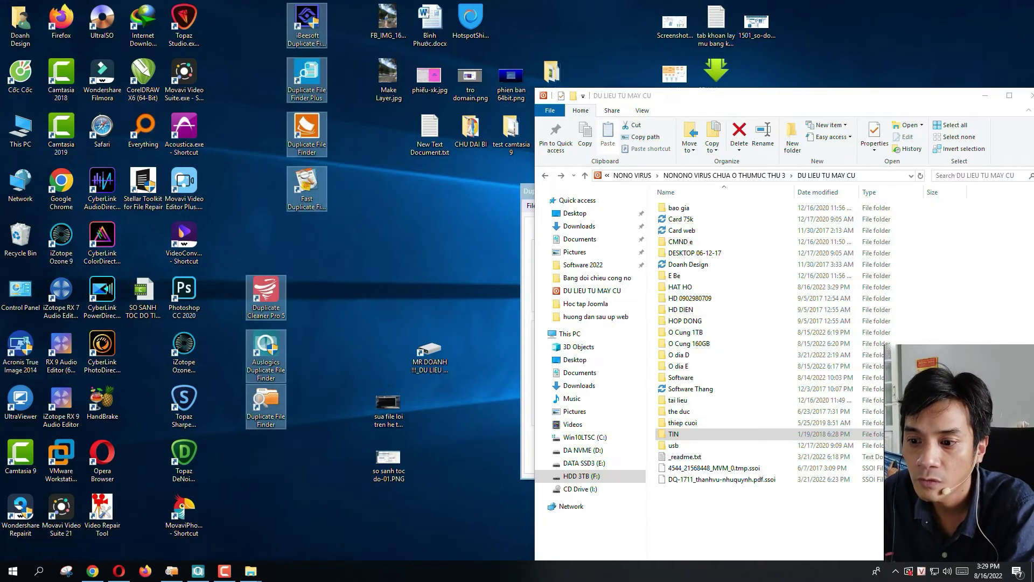
{"action": "left_click_drag", "start_coordinate": [339, 450], "coordinate": [231, 1]}
{"action": "left_click", "coordinate": [266, 353]}
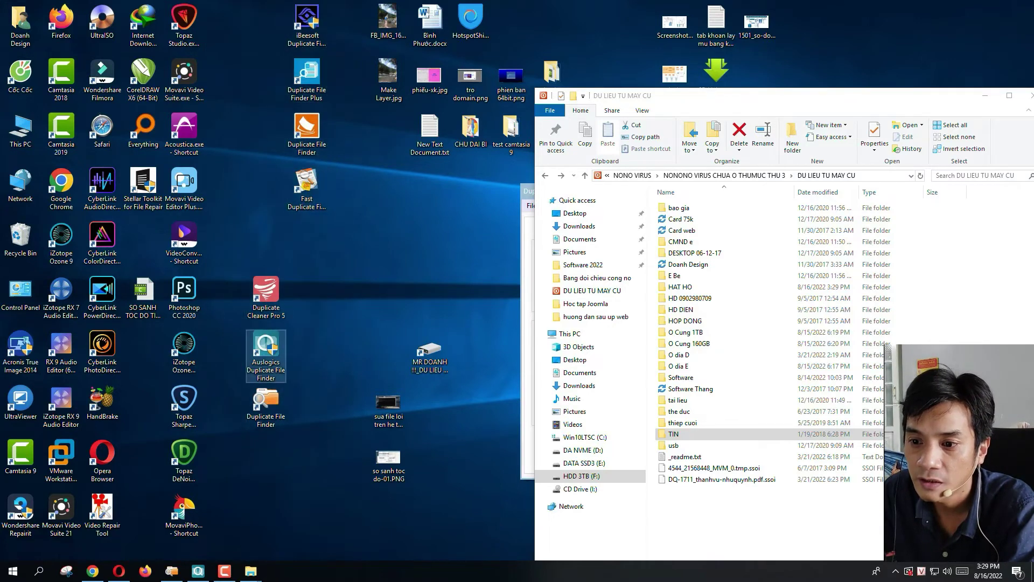
{"action": "left_click_drag", "start_coordinate": [231, 271], "coordinate": [296, 464]}
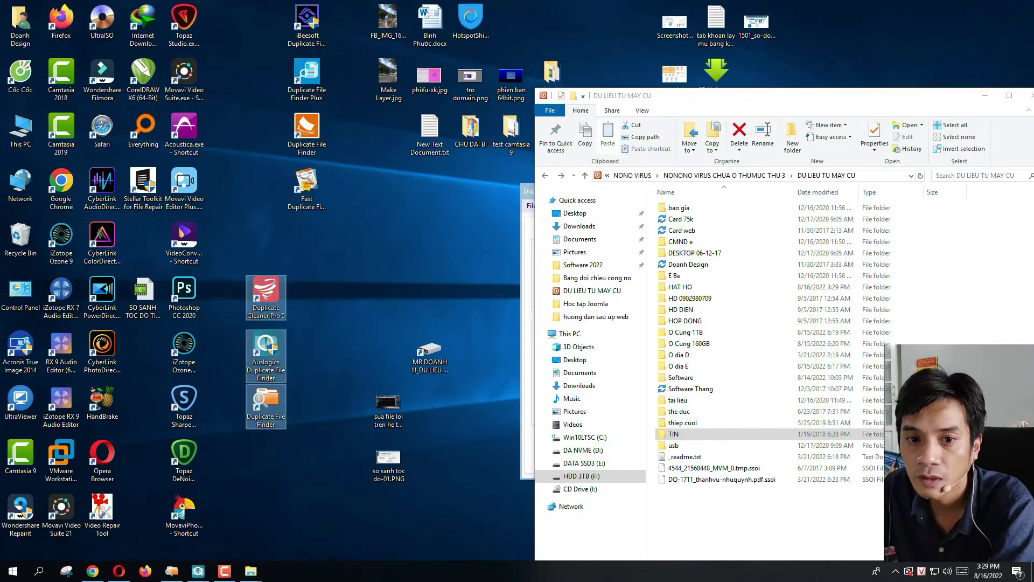
{"action": "left_click", "coordinate": [266, 296]}
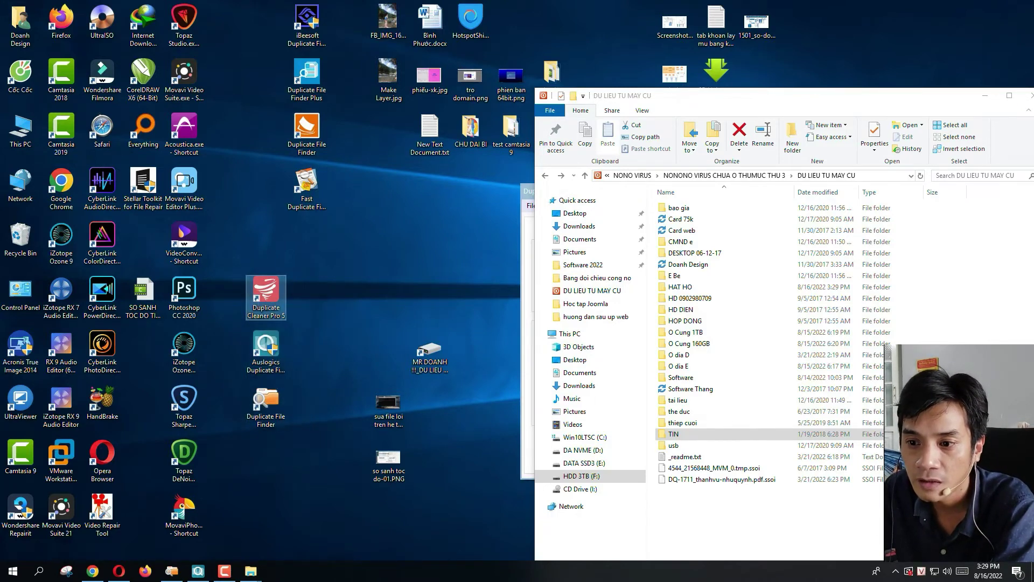
Step: Point out the Duplicate Cleaner Pro 5 shortcut on the desktop by selecting it alone, and clear the selection
{"action": "left_click_drag", "start_coordinate": [231, 257], "coordinate": [333, 328]}
{"action": "mouse_move", "coordinate": [231, 277]}
{"action": "left_mouse_down"}
{"action": "mouse_move", "coordinate": [303, 324]}
{"action": "mouse_move", "coordinate": [243, 270]}
{"action": "left_mouse_up"}
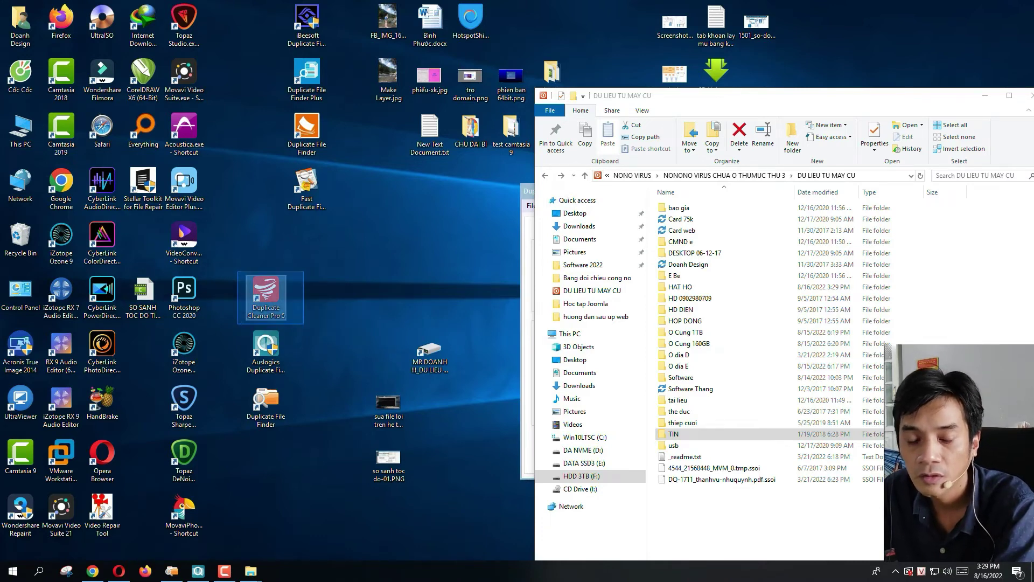
{"action": "left_click_drag", "start_coordinate": [237, 272], "coordinate": [237, 271]}
{"action": "left_click", "coordinate": [266, 351]}
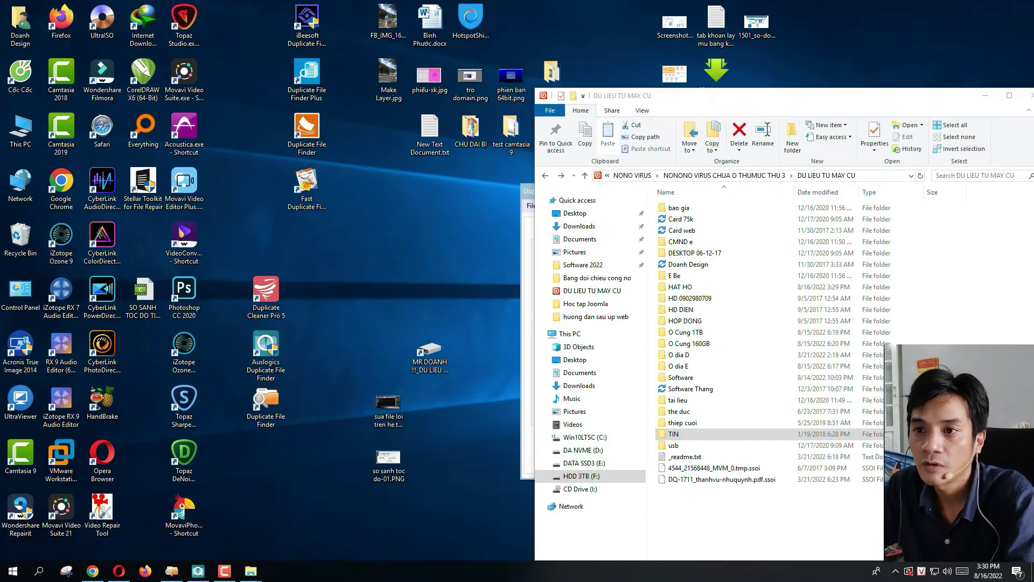
Step: Select all seven duplicate-finder shortcuts on the desktop together, from iBeesoft and Fast Duplicate File Finder to Duplicate Cleaner Pro 5 and Auslogics
{"action": "left_click_drag", "start_coordinate": [242, 1], "coordinate": [330, 546]}
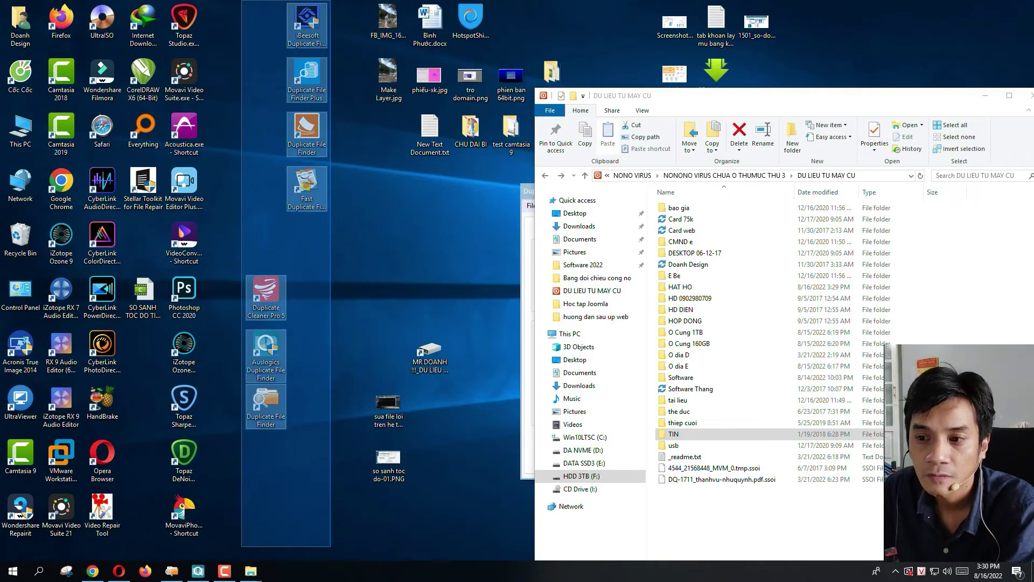
{"action": "left_click_drag", "start_coordinate": [329, 546], "coordinate": [334, 551]}
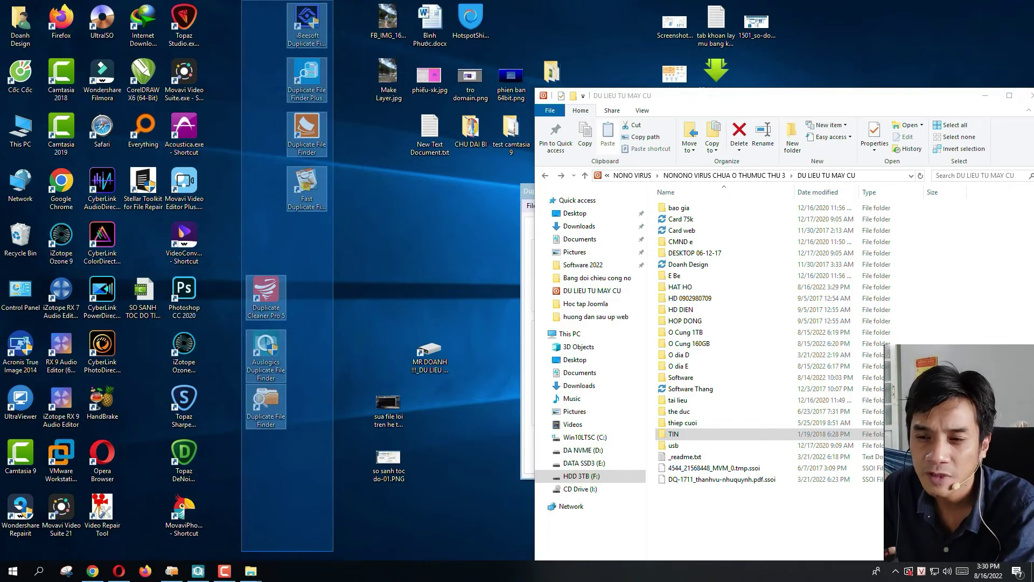
{"action": "left_click_drag", "start_coordinate": [336, 550], "coordinate": [333, 555]}
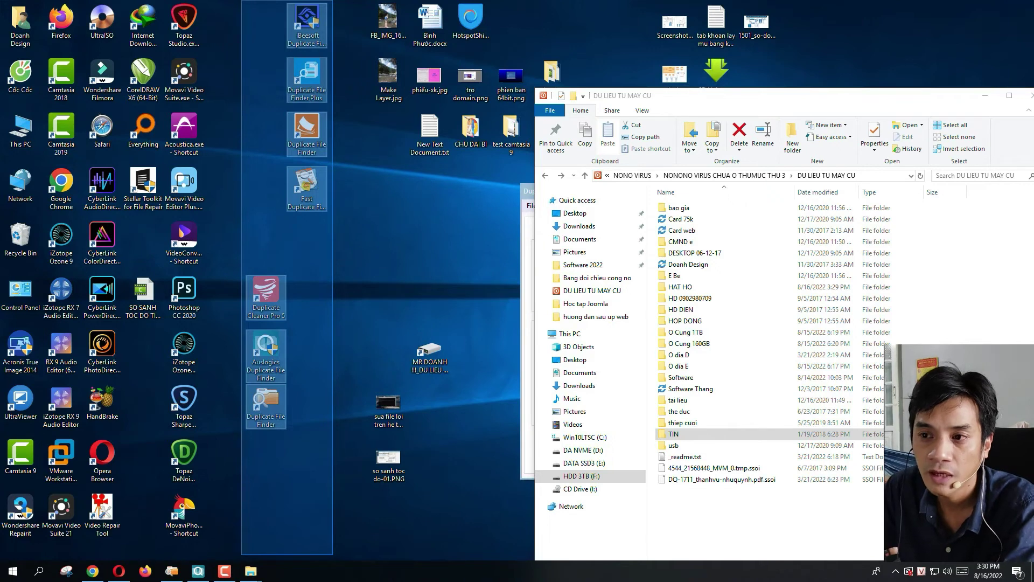
{"action": "left_click_drag", "start_coordinate": [332, 555], "coordinate": [332, 555]}
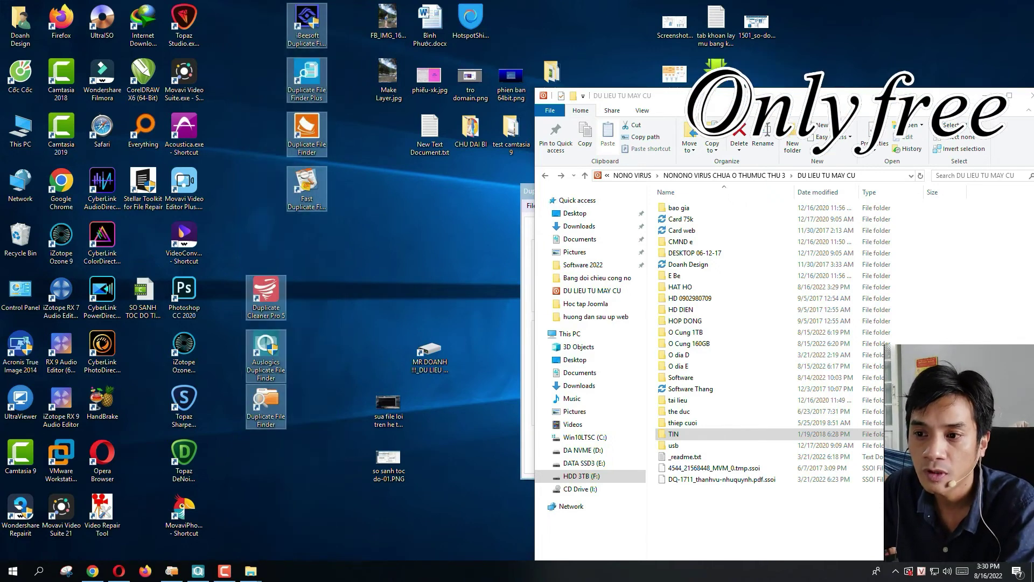
{"action": "left_click_drag", "start_coordinate": [343, 463], "coordinate": [240, 2]}
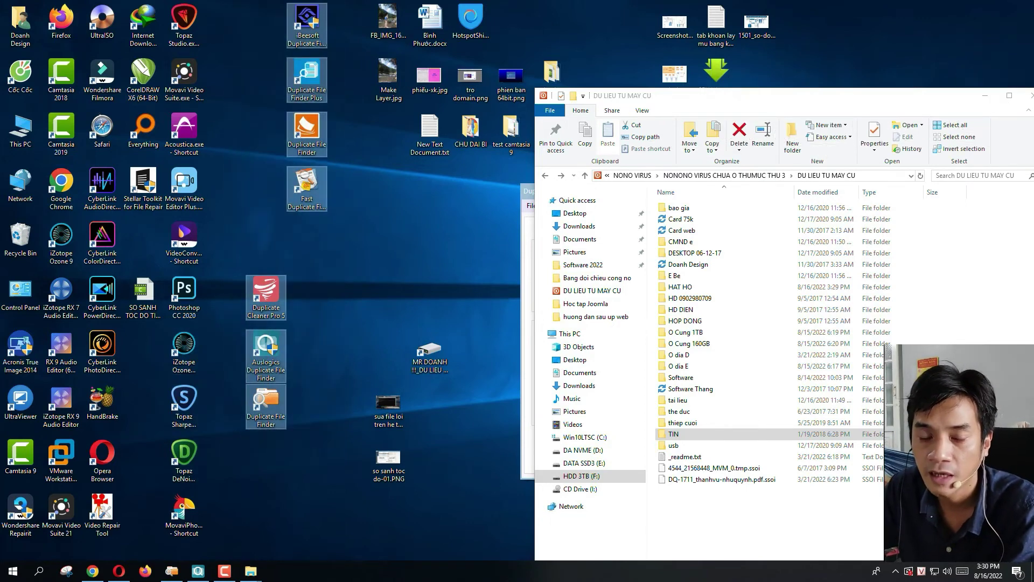
{"action": "left_click_drag", "start_coordinate": [231, 1], "coordinate": [341, 472]}
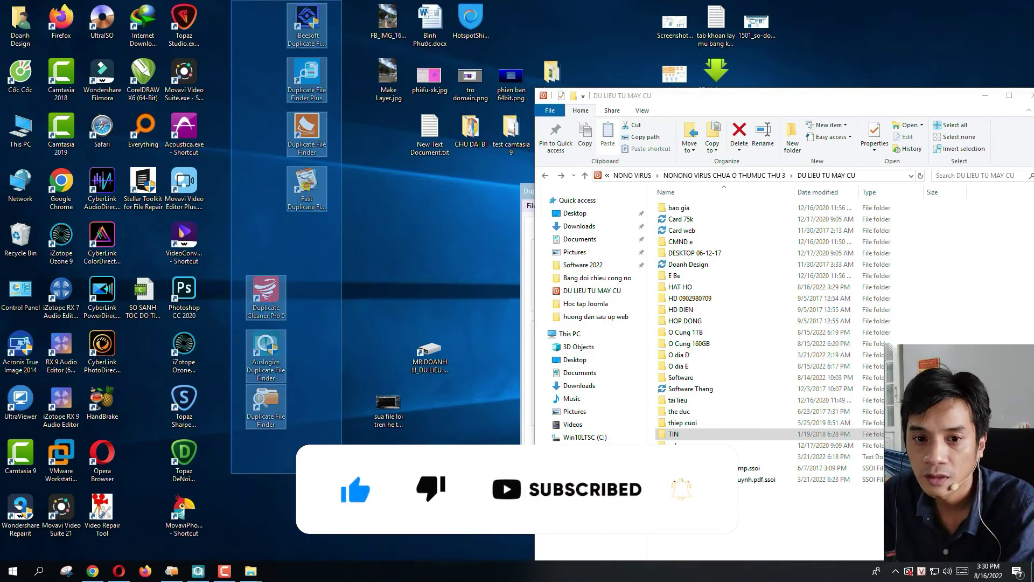